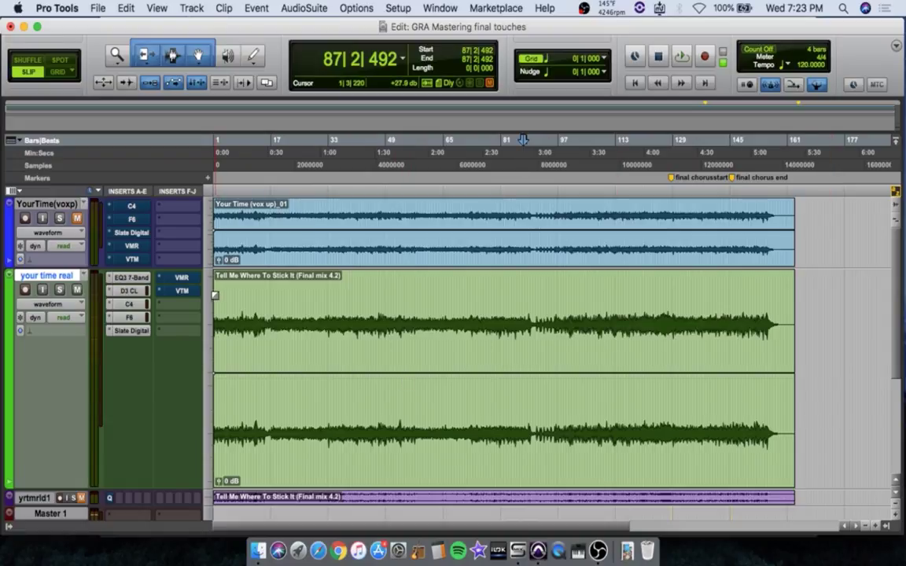
Open the VMR insert on the "your time real" track, remove its Trimmer module, and browse the module library.
click(181, 280)
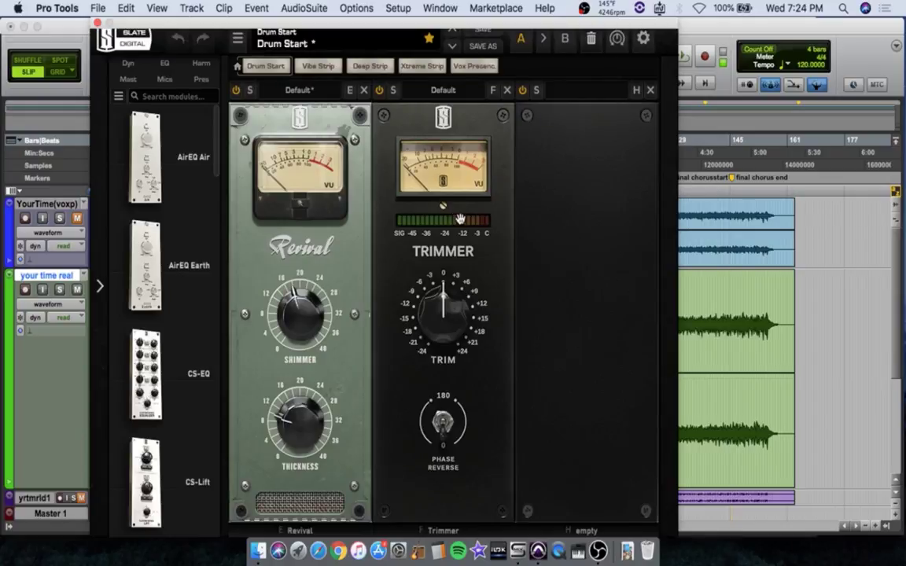
click(507, 91)
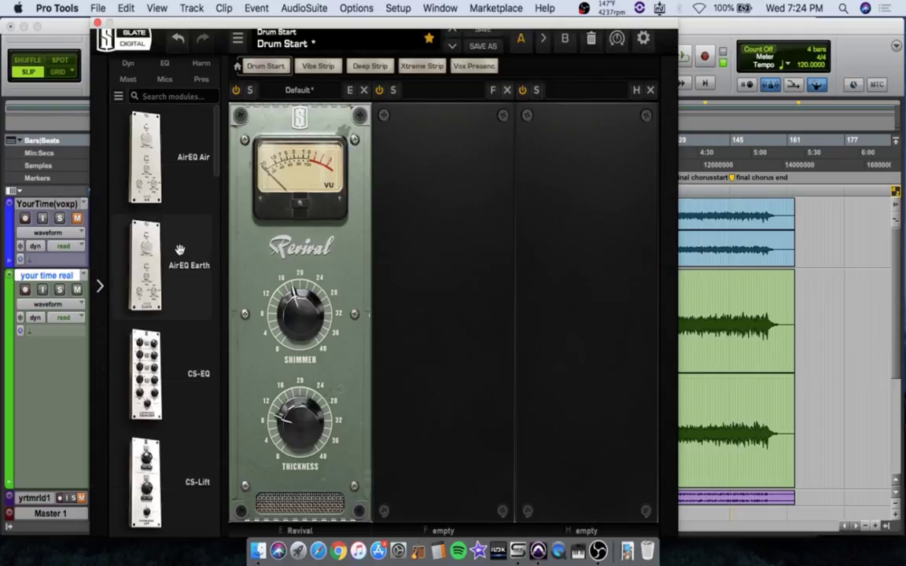
scroll(185, 248, down, 15)
scroll(180, 244, down, 2)
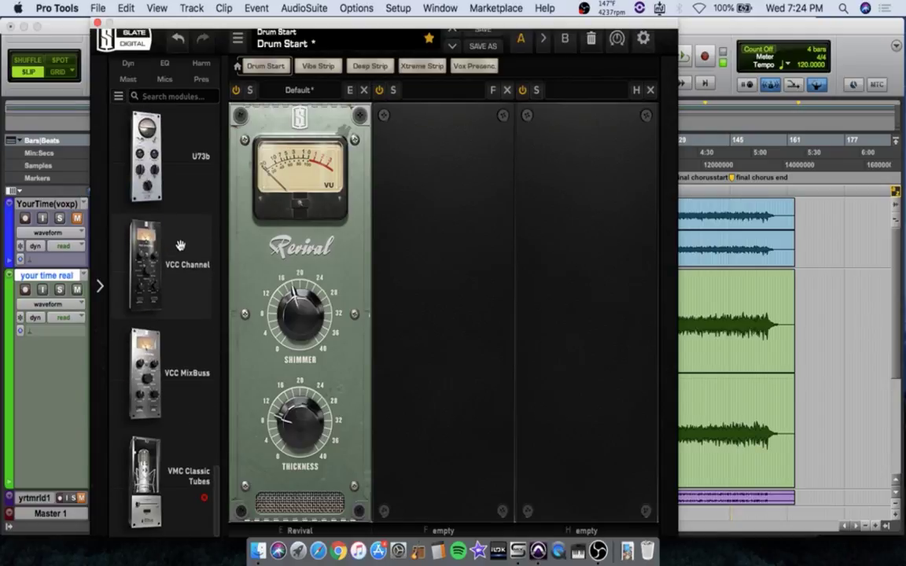
scroll(180, 247, up, 17)
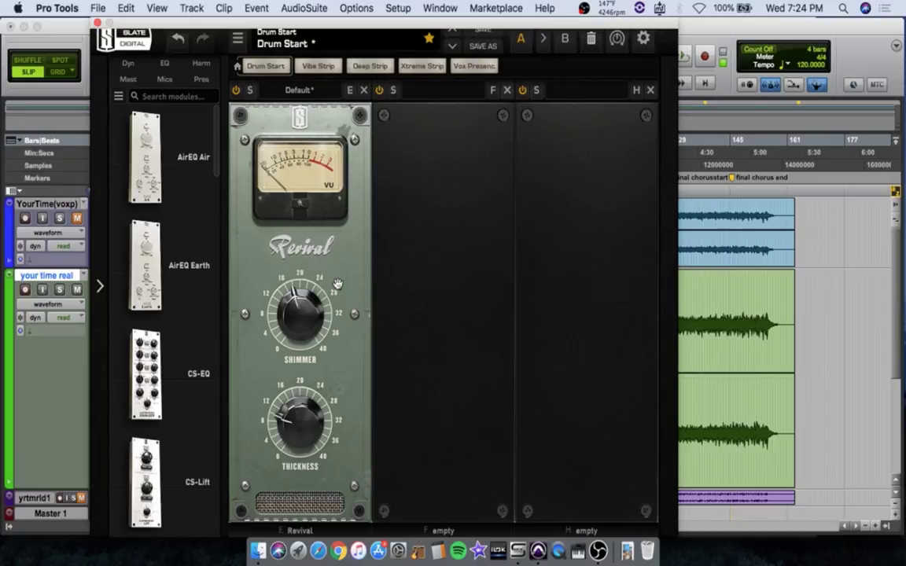
Select the audio on the "your time real" track between the final chorus start and final chorus end markers.
drag(407, 26, 557, 8)
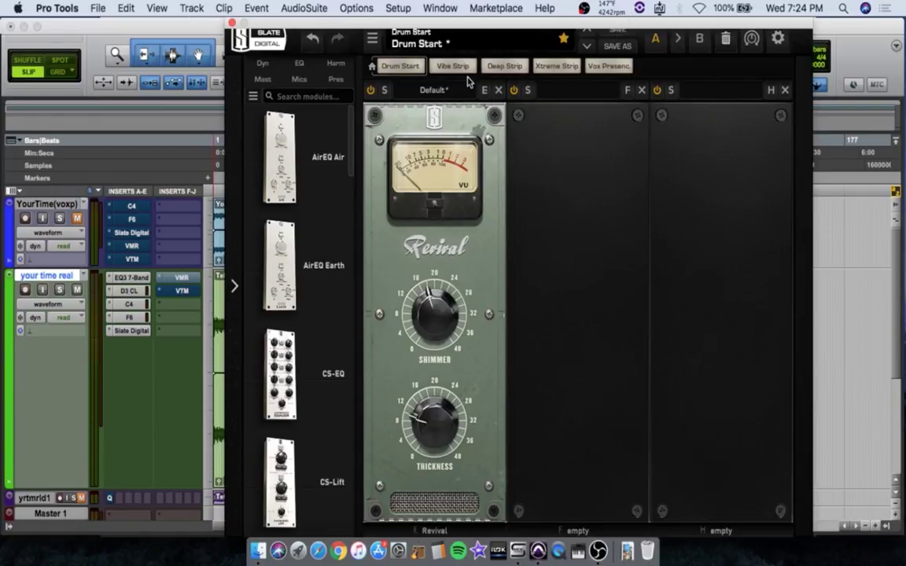
click(178, 279)
drag(531, 28, 322, 9)
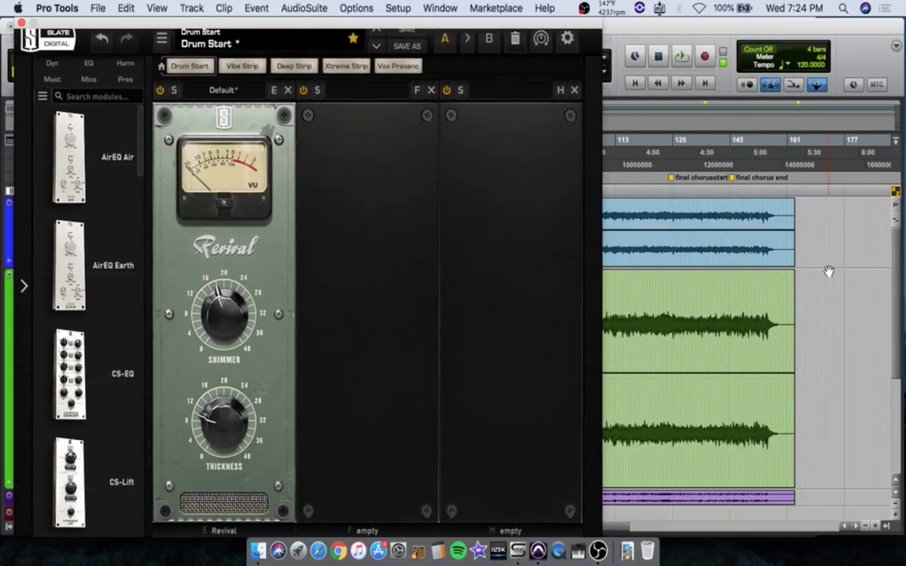
key(super+bracketright)
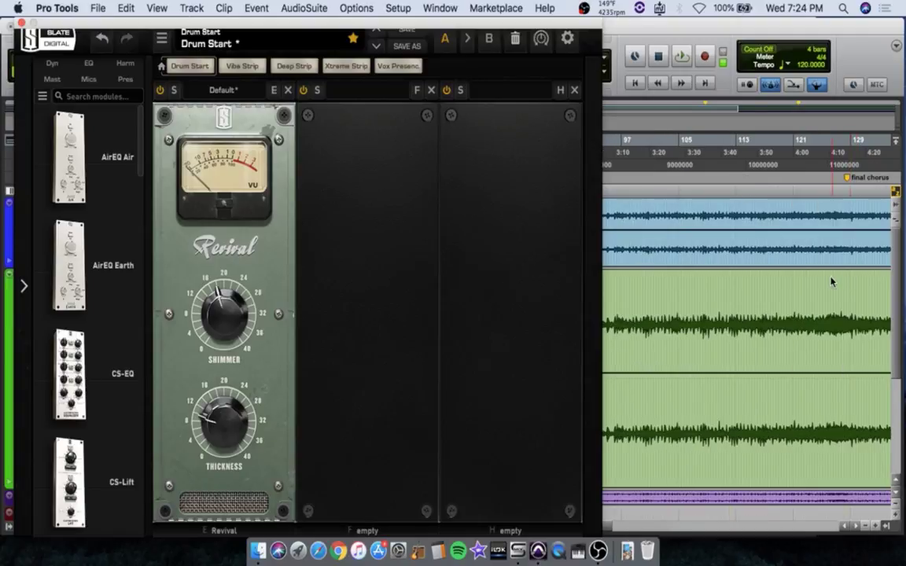
click(699, 301)
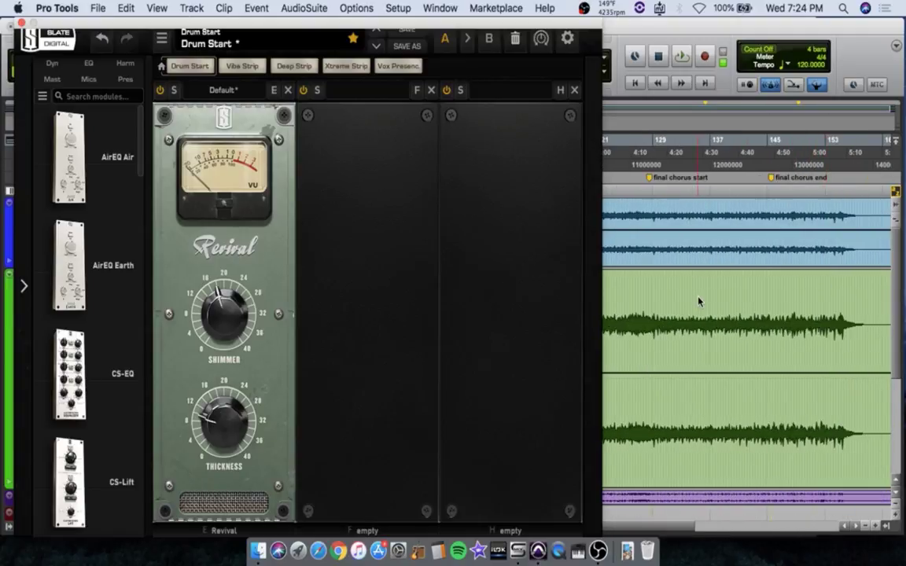
click(650, 295)
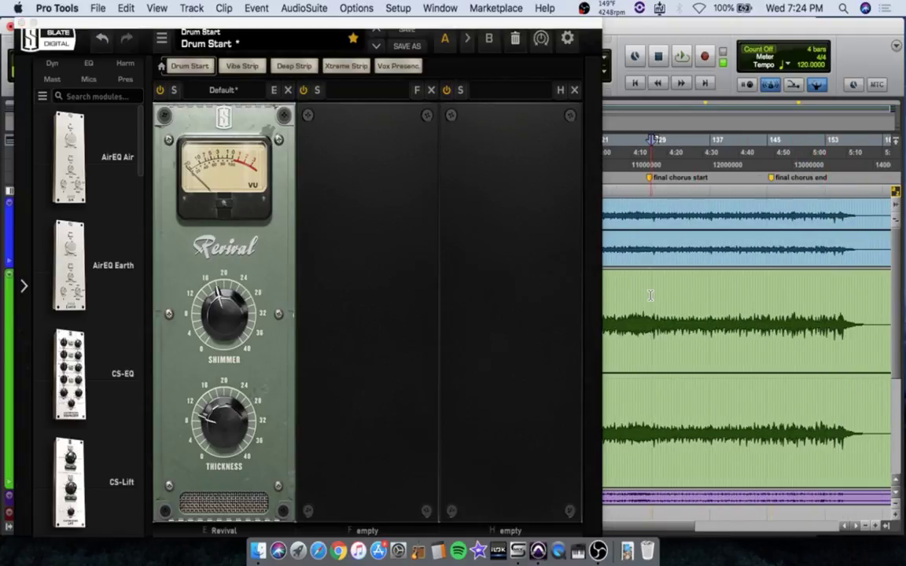
drag(651, 295, 771, 316)
scroll(773, 315, left, 10)
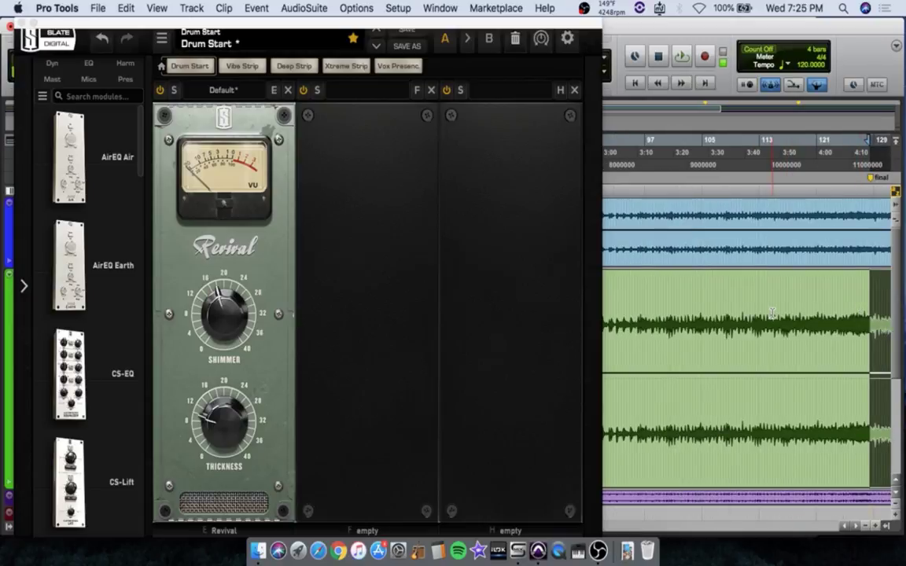
scroll(772, 314, right, 4)
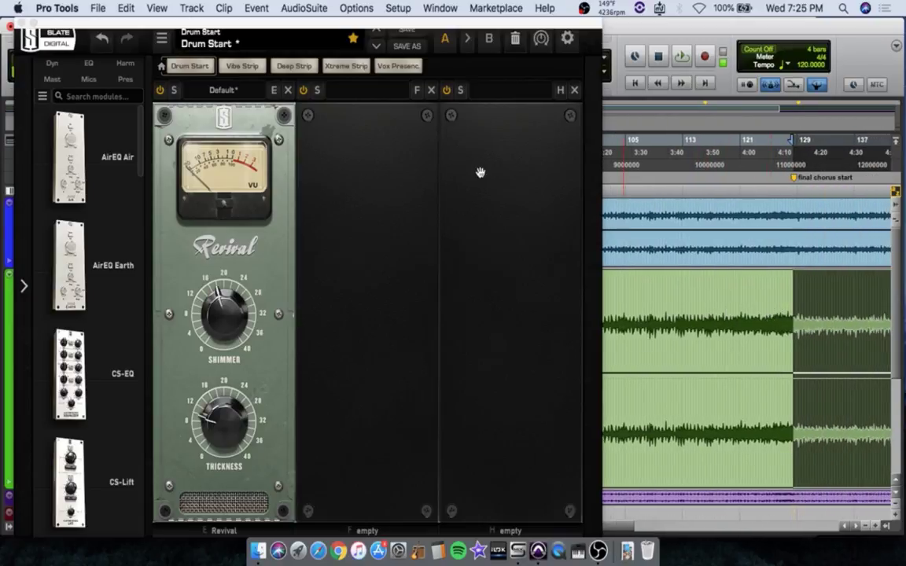
Play the selected final chorus and compare the VMR insert bypassed and active, leaving it active.
drag(365, 22, 605, 6)
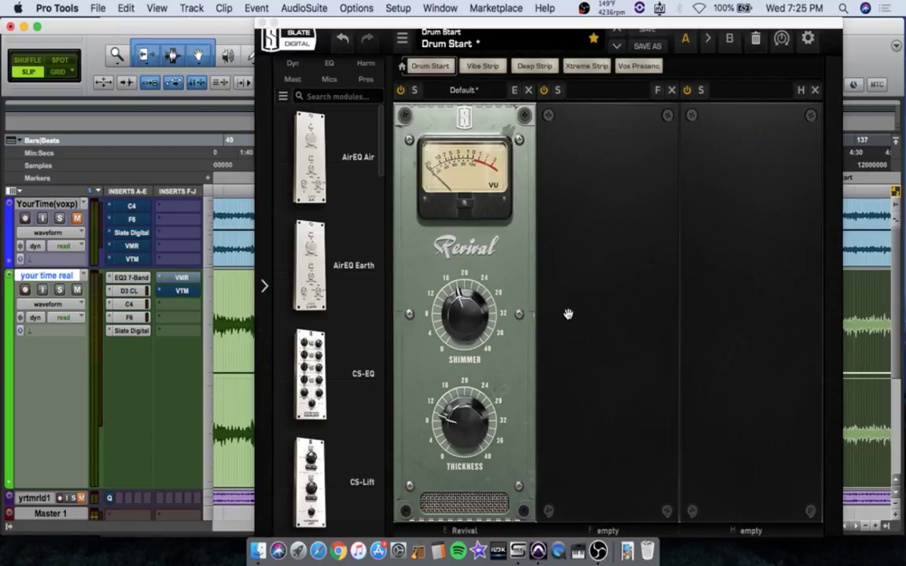
key(space)
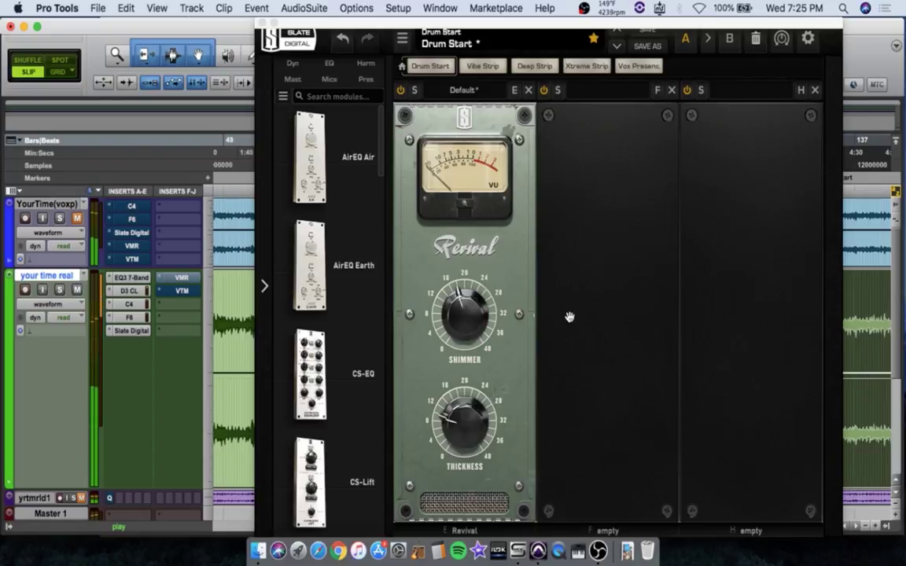
click(182, 280)
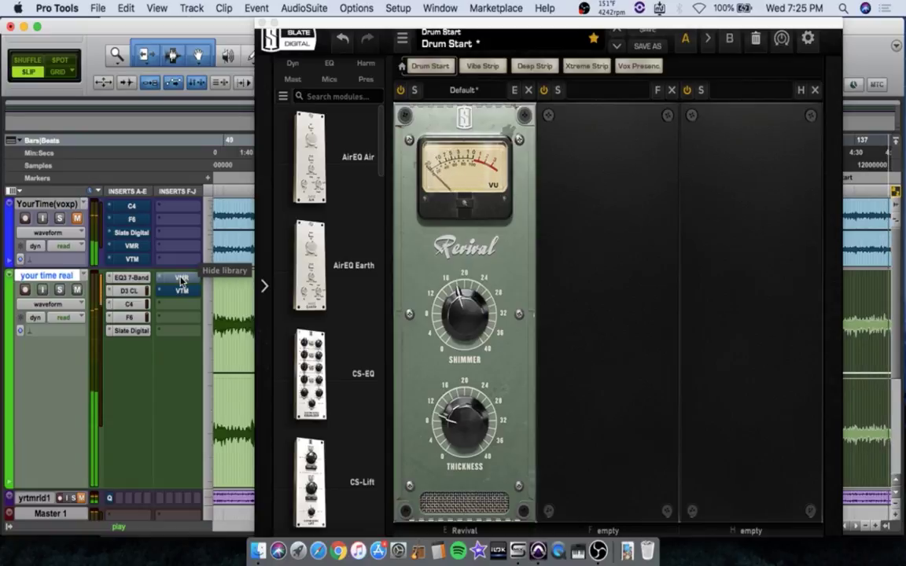
click(181, 280)
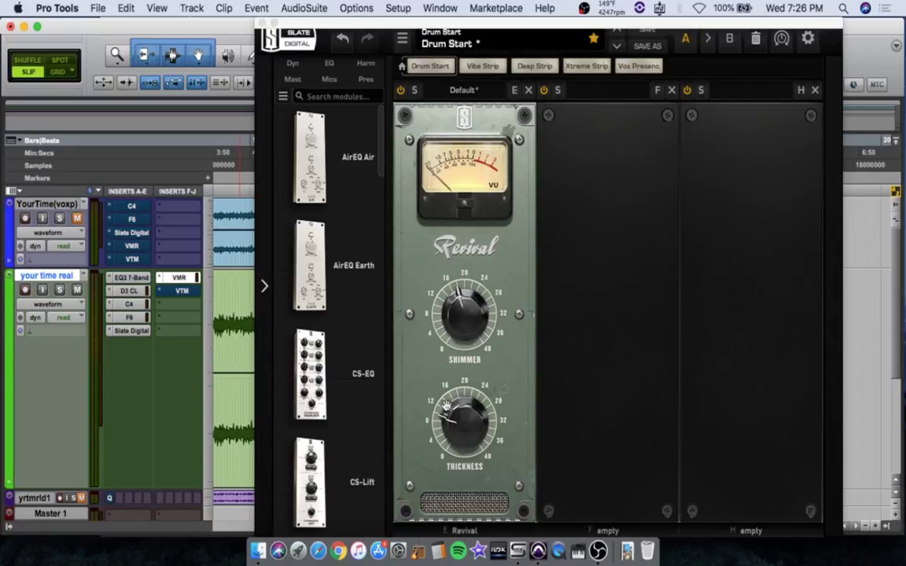
Audition the Revival module's Shimmer at 40 during playback and restore its previous setting.
key(space)
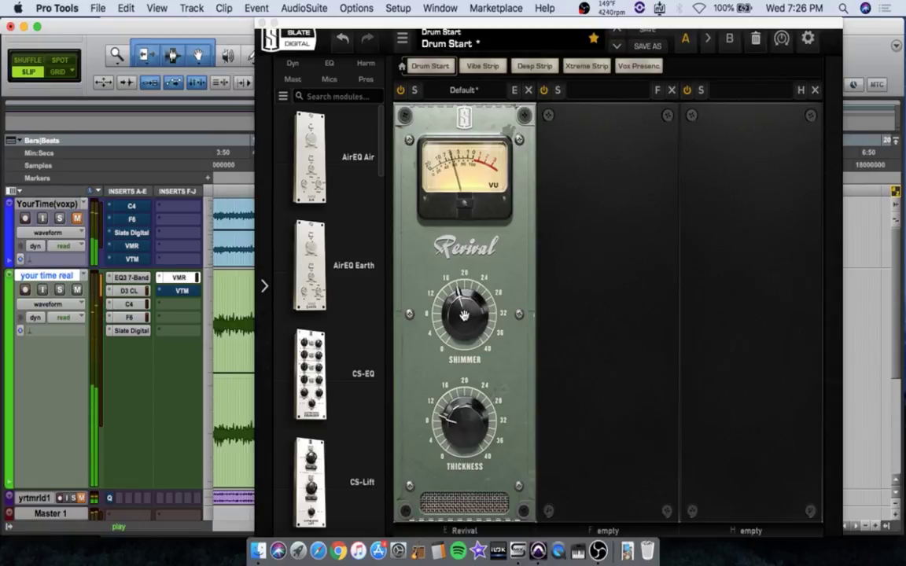
drag(464, 314, 464, 202)
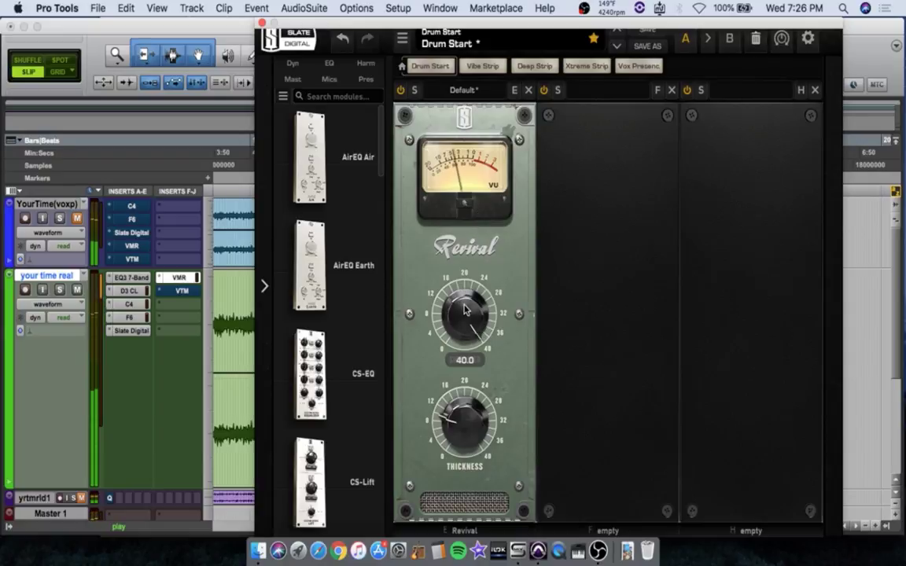
drag(464, 310, 465, 250)
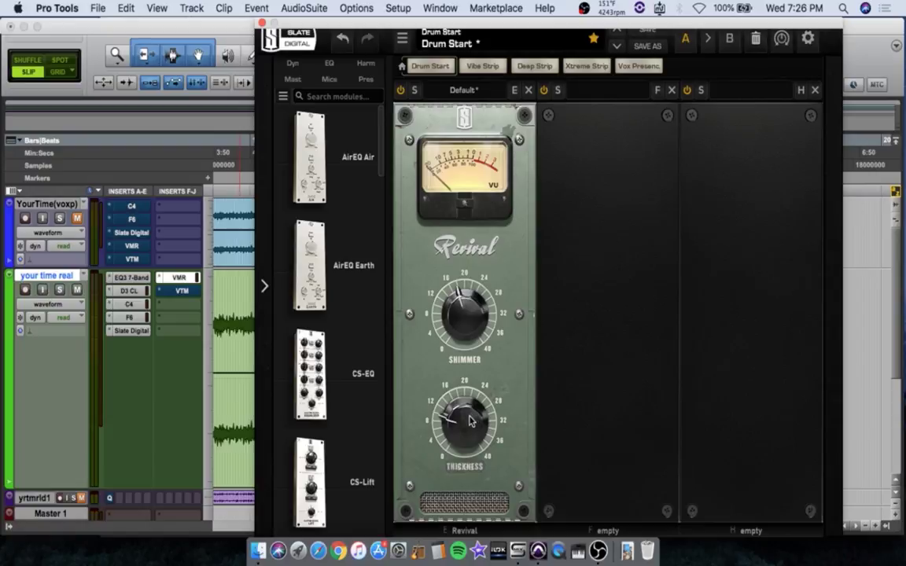
Audition the Revival module's Thickness at about 33 during playback and restore its previous setting.
key(space)
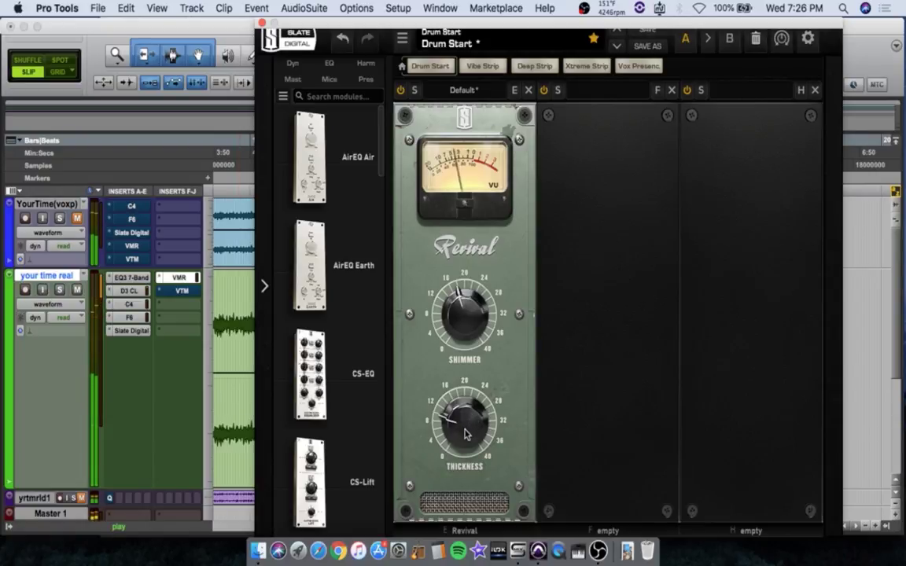
mouse_move(465, 435)
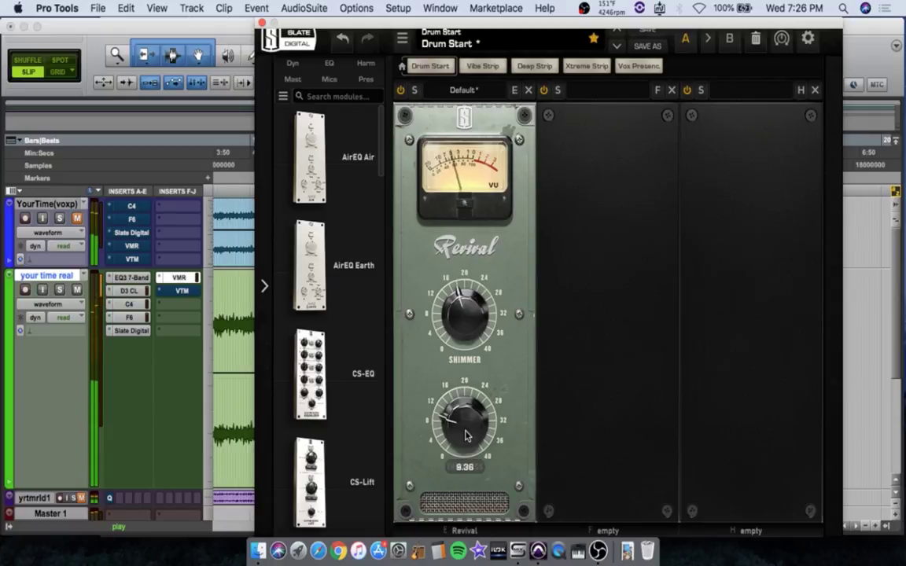
drag(466, 435, 472, 327)
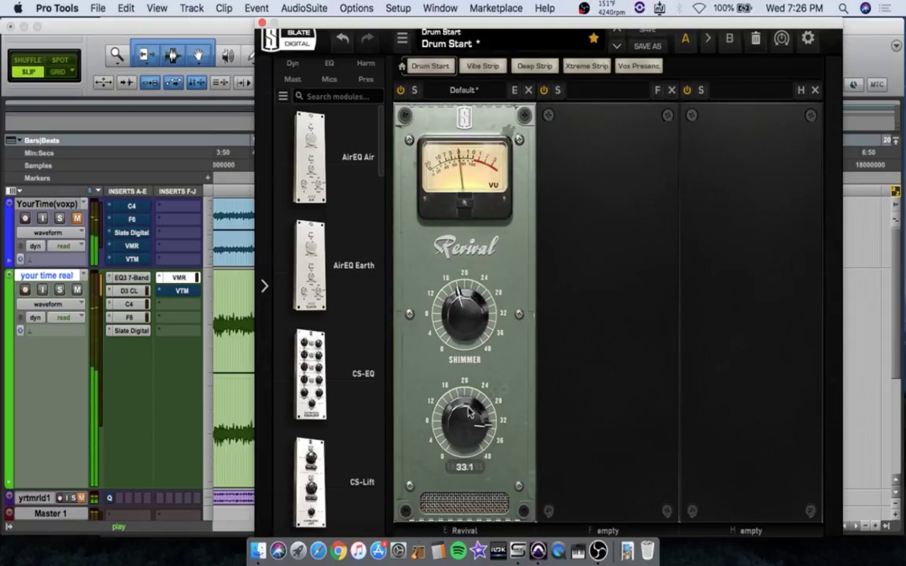
drag(468, 411, 465, 435)
scroll(463, 453, down, 5)
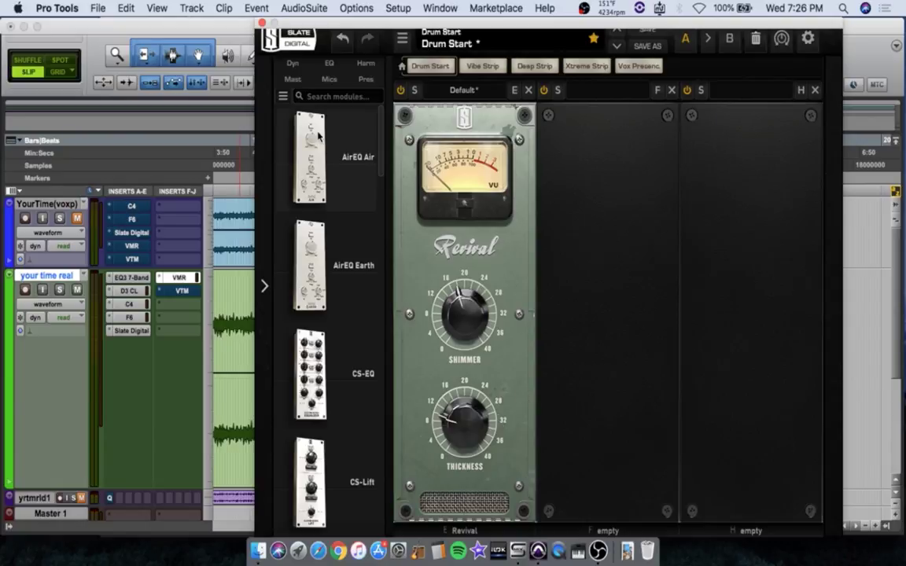
Close the Virtual Mix Rack and open the VTM insert on the "your time real" track with its tape reels shown.
click(262, 22)
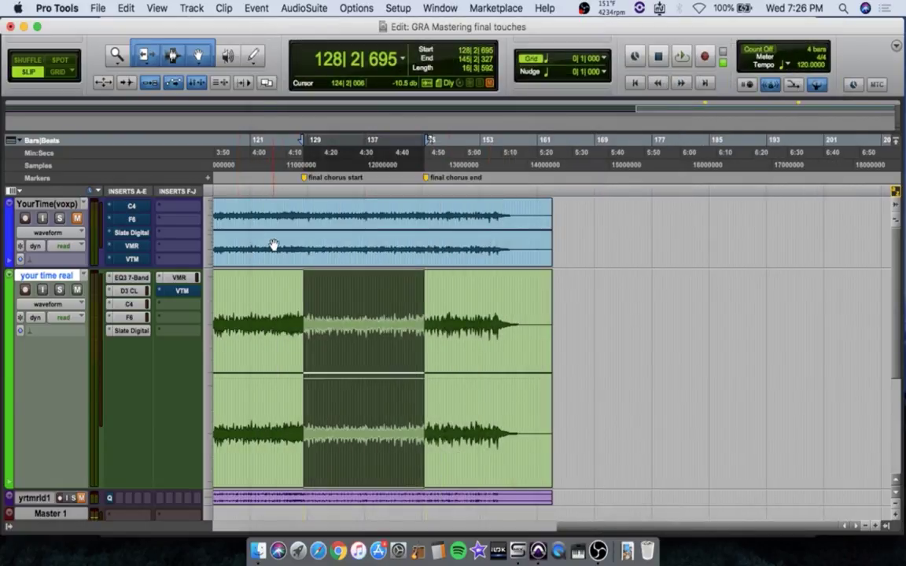
click(179, 294)
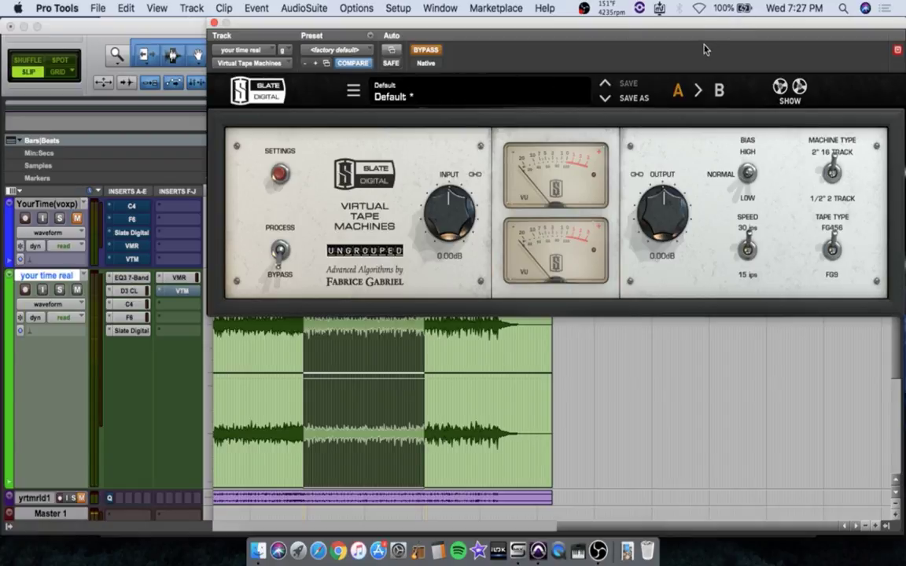
drag(640, 25, 581, 34)
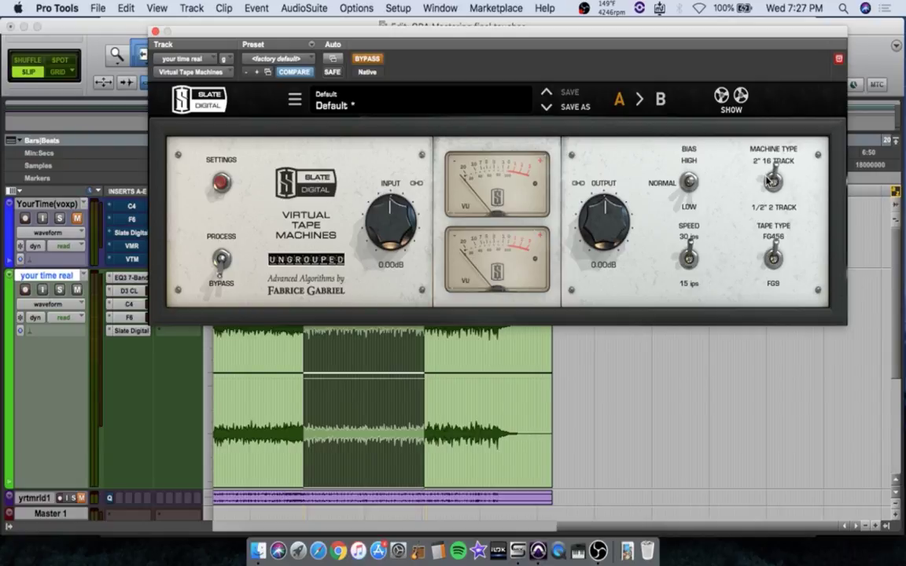
click(731, 96)
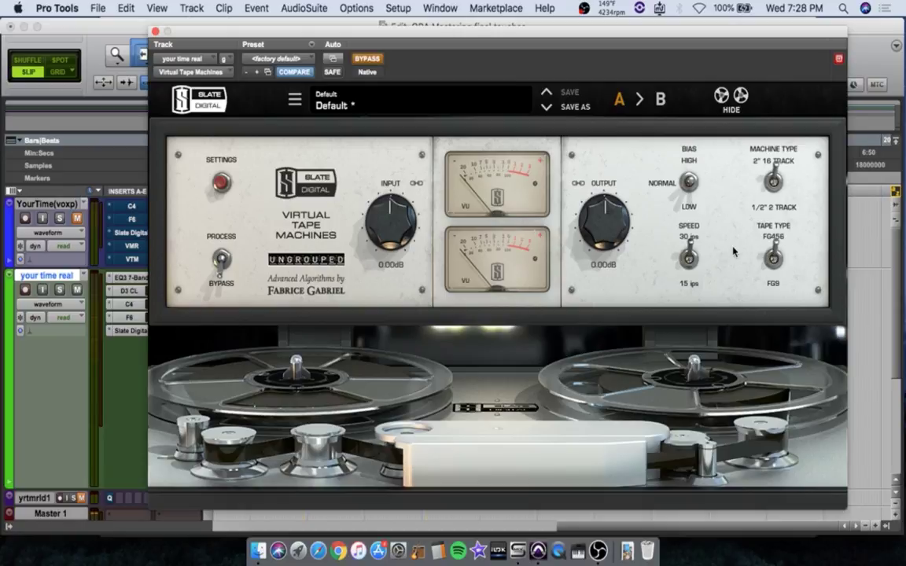
Play the final chorus and compare Virtual Tape Machines bypassed and active, leaving the plug-in active.
key(space)
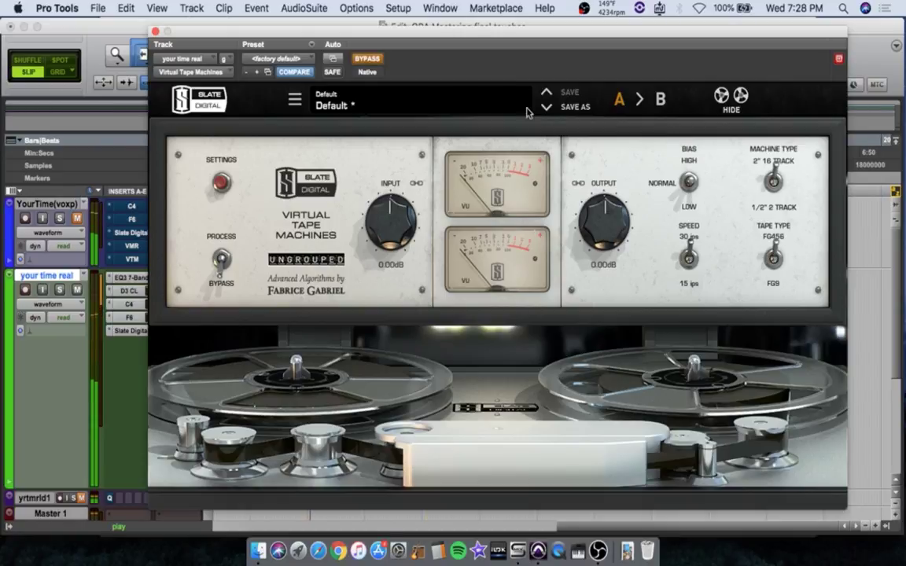
click(367, 60)
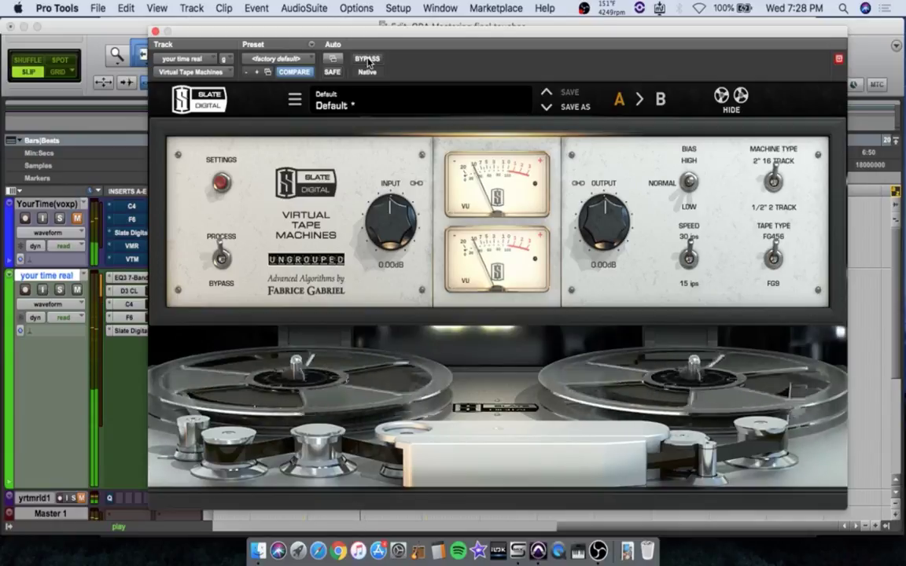
click(368, 60)
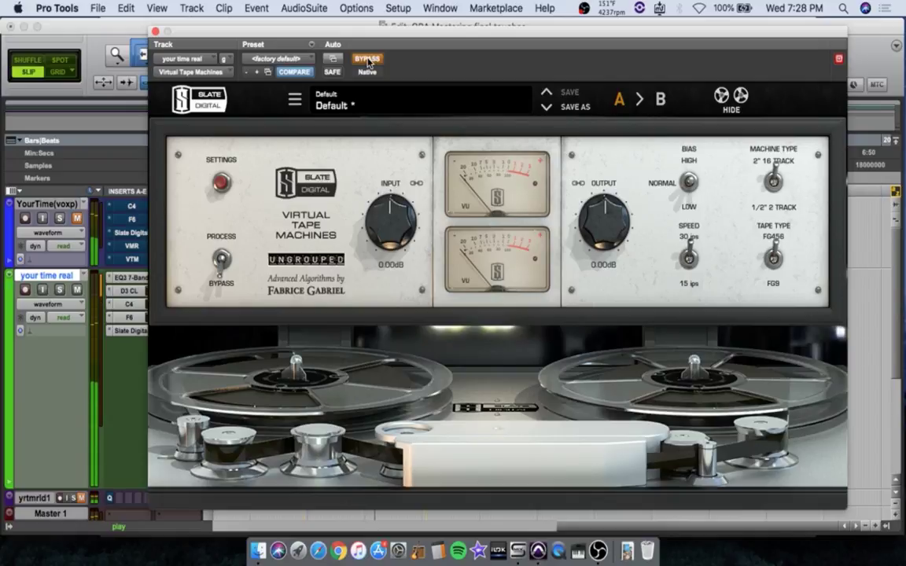
click(368, 59)
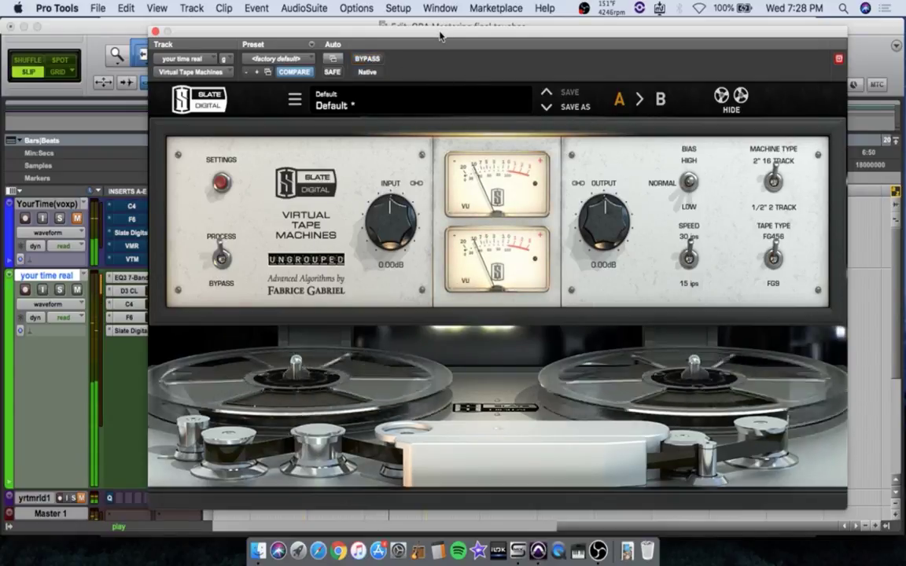
Review the VMR and VTM plug-in settings on the "your time real" track and close the plug-in window.
drag(442, 27, 549, 52)
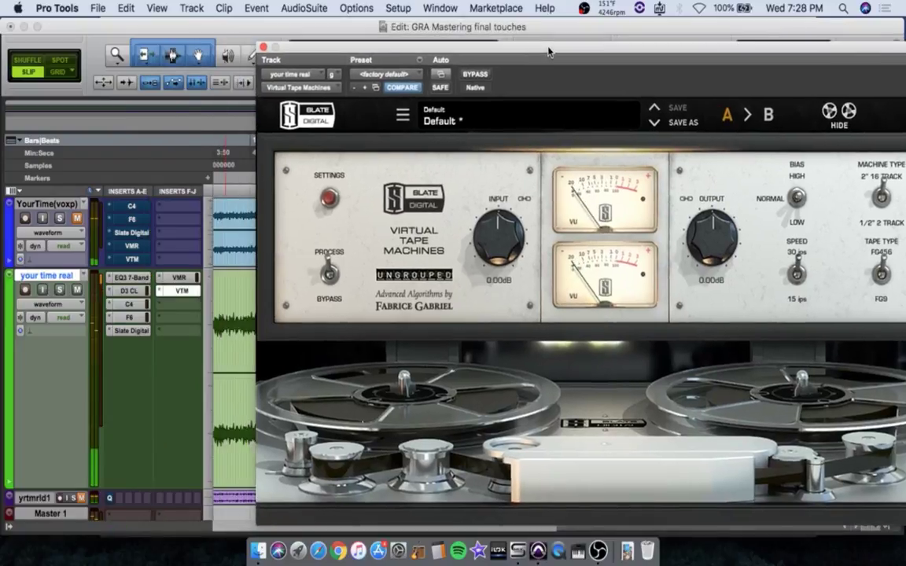
click(179, 280)
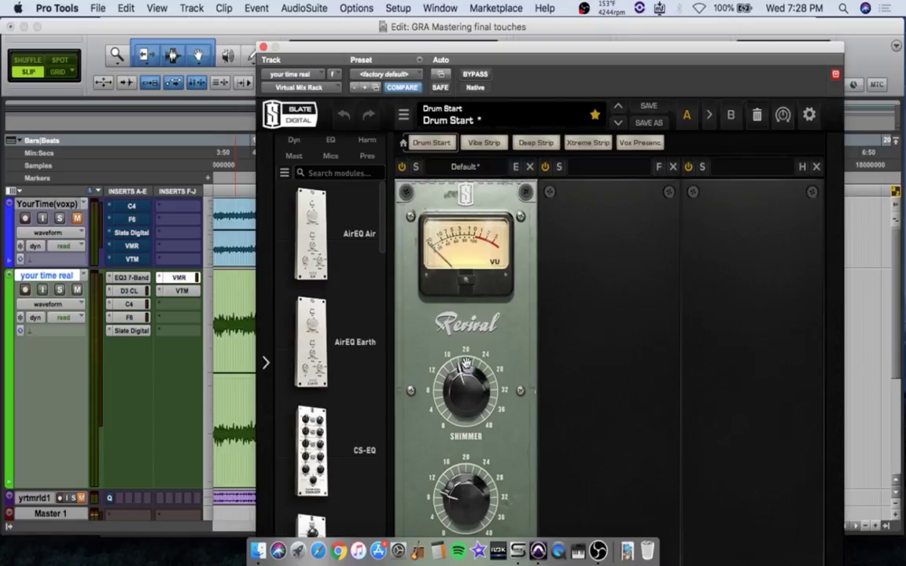
click(185, 294)
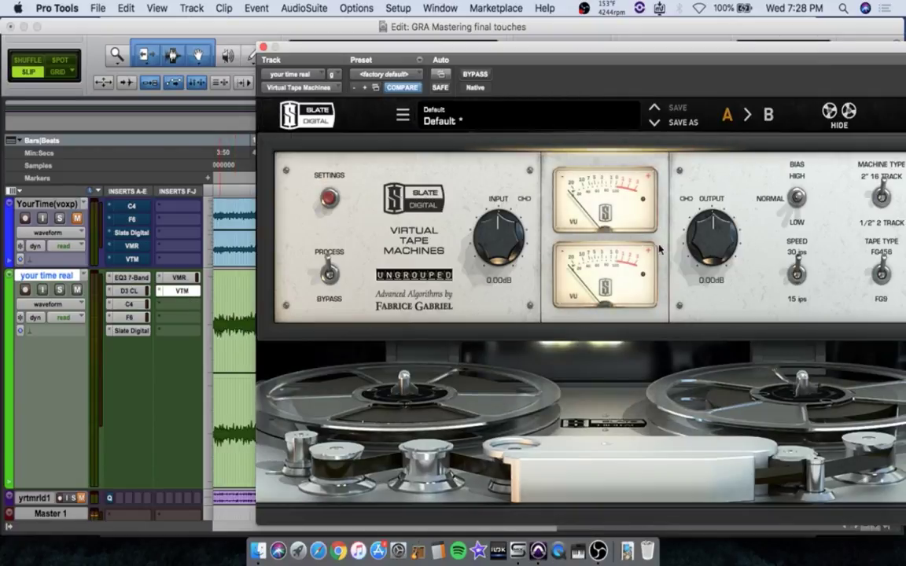
drag(623, 45, 551, 21)
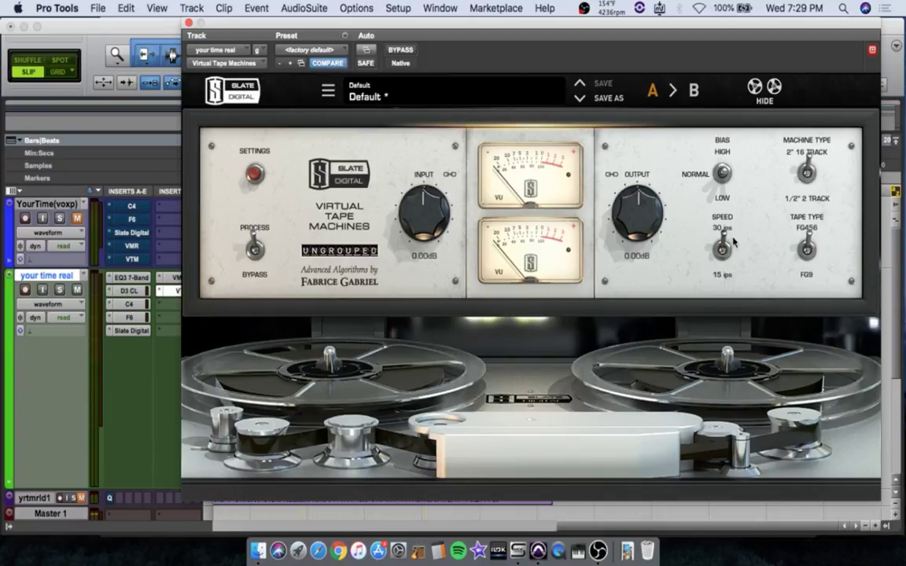
click(189, 24)
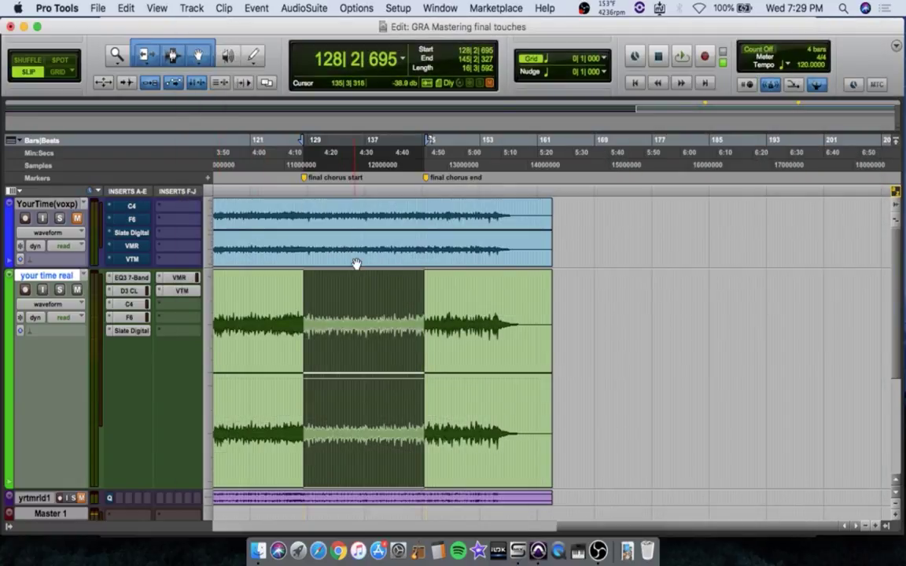
Review the Slate Digital FG-X mastering console settings on the "your time real" track and close its window.
scroll(382, 274, left, 5)
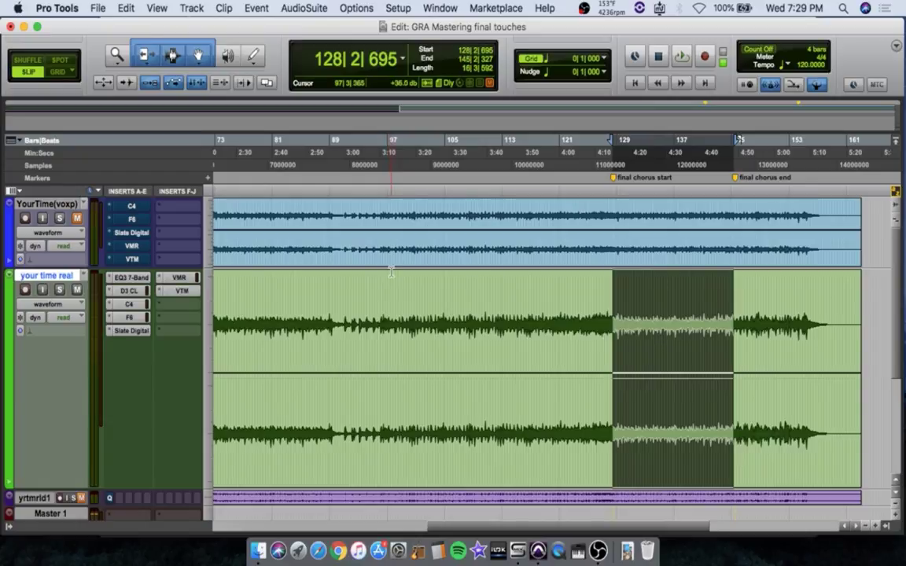
click(131, 331)
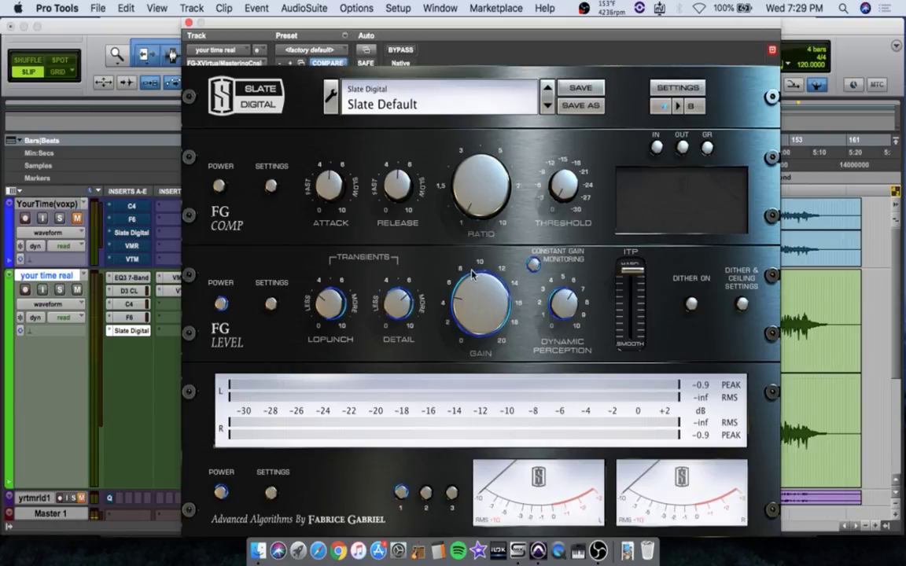
click(188, 23)
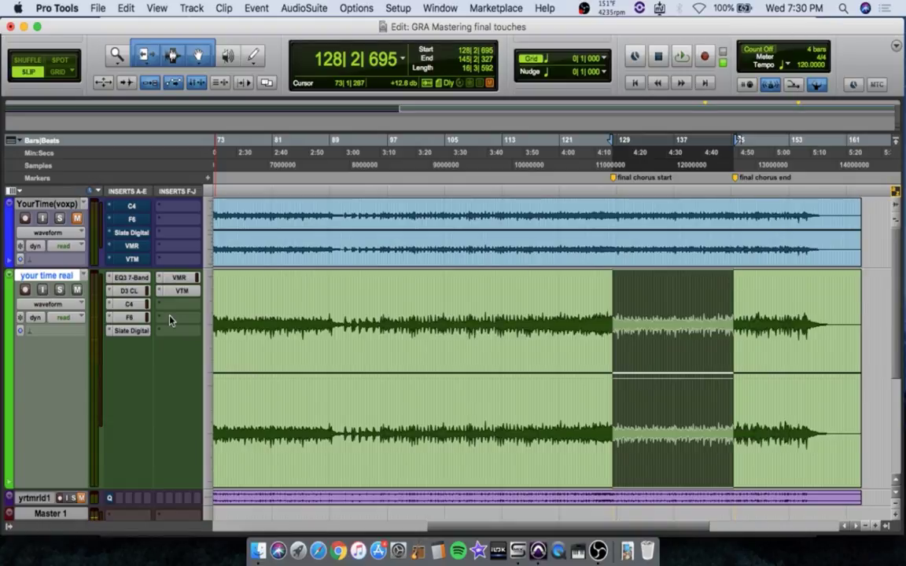
Play the final chorus and compare the full "your time real" insert chain bypassed and active, leaving the inserts active.
key(space)
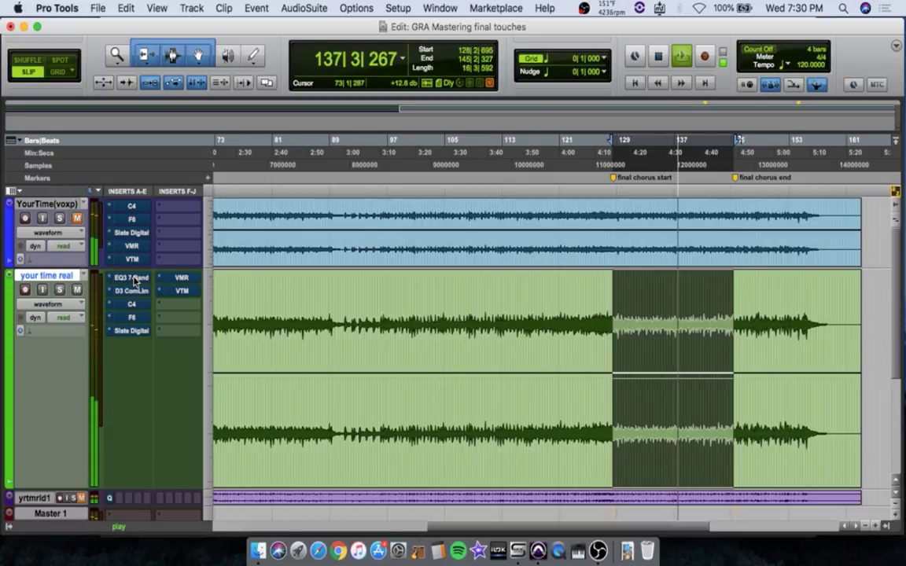
super+click(135, 280)
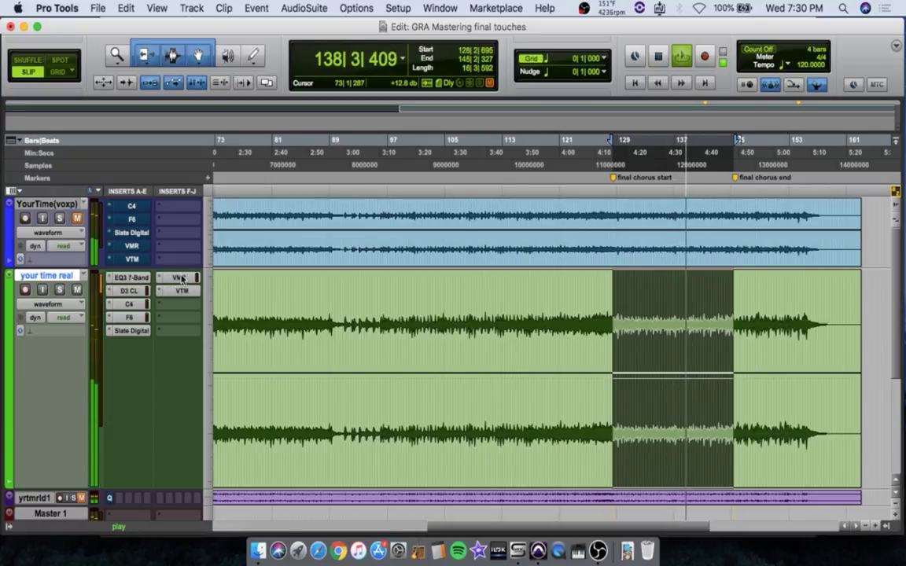
super+click(180, 280)
key(space)
Open the VMR on the "your time real" track and load a Trimmer module after Revival with Trim at about -3.
click(180, 280)
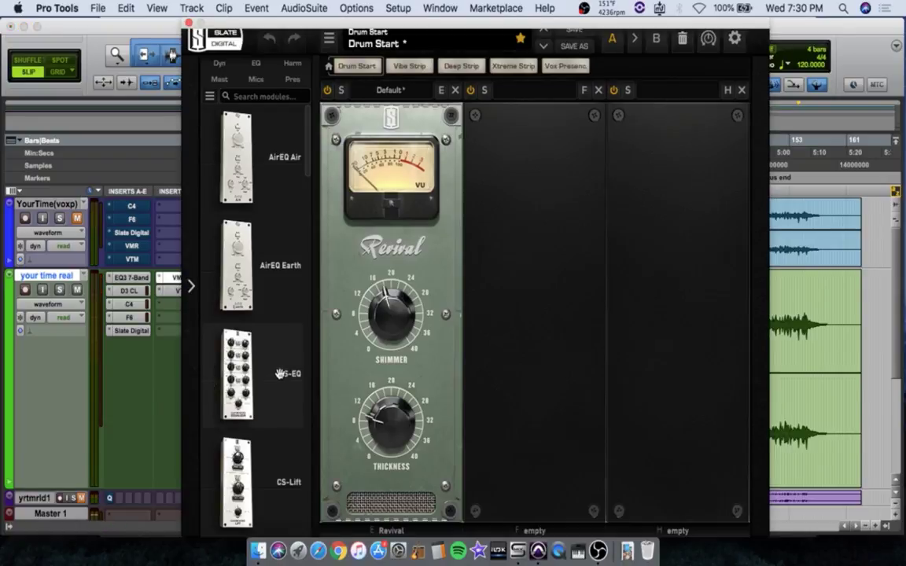
scroll(280, 374, down, 15)
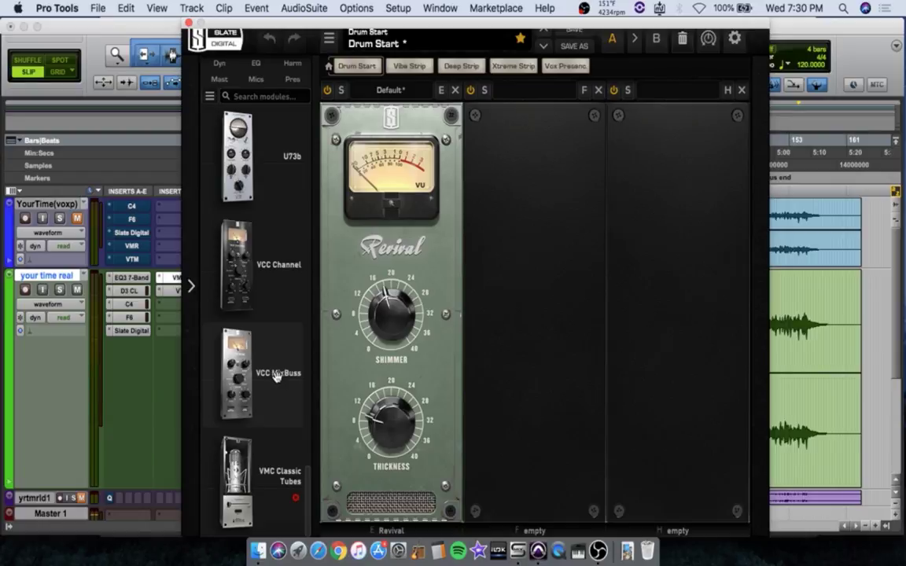
scroll(278, 380, up, 5)
scroll(279, 382, down, 1)
drag(236, 376, 537, 317)
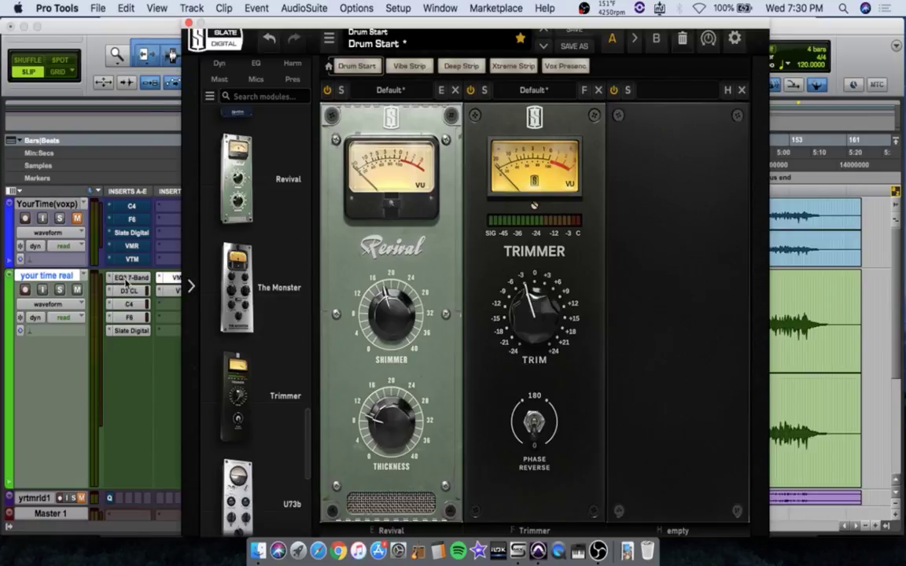
Compare the insert chain bypassed and active during final chorus playback, fine-tuning the Trimmer's Trim to about -2 to match levels.
key(space)
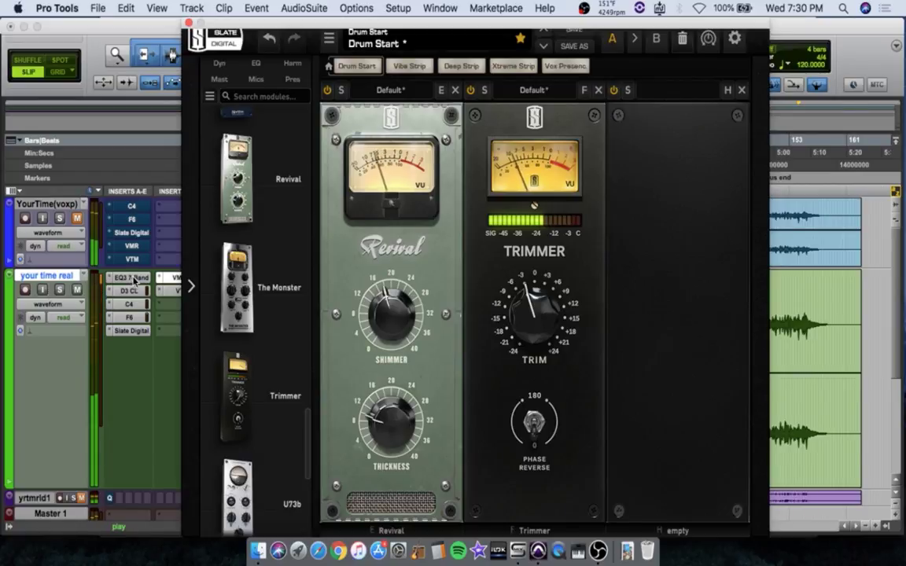
click(134, 281)
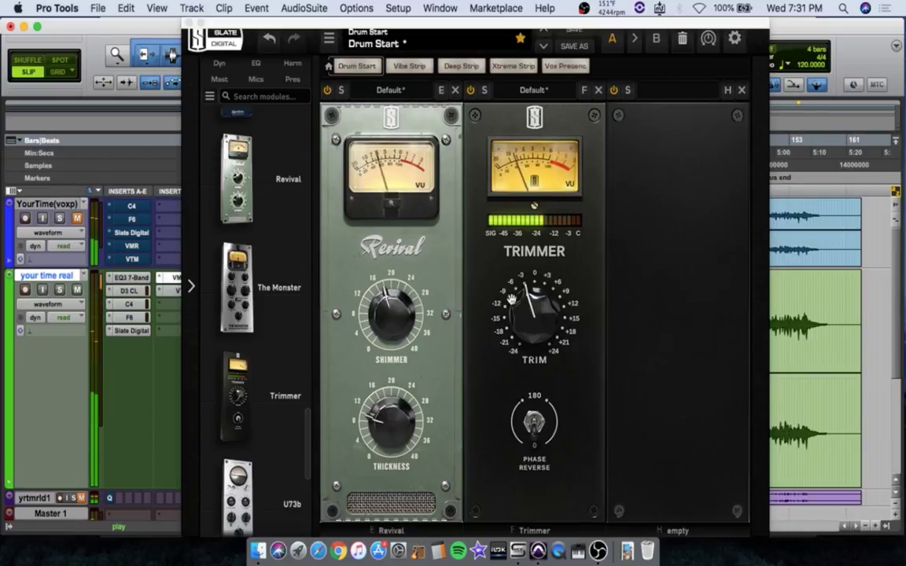
mouse_move(535, 307)
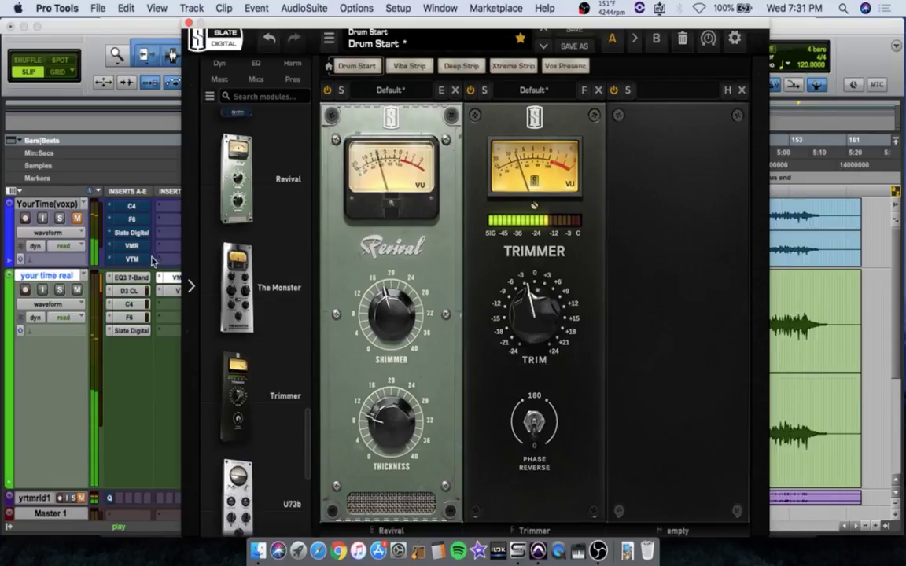
click(131, 282)
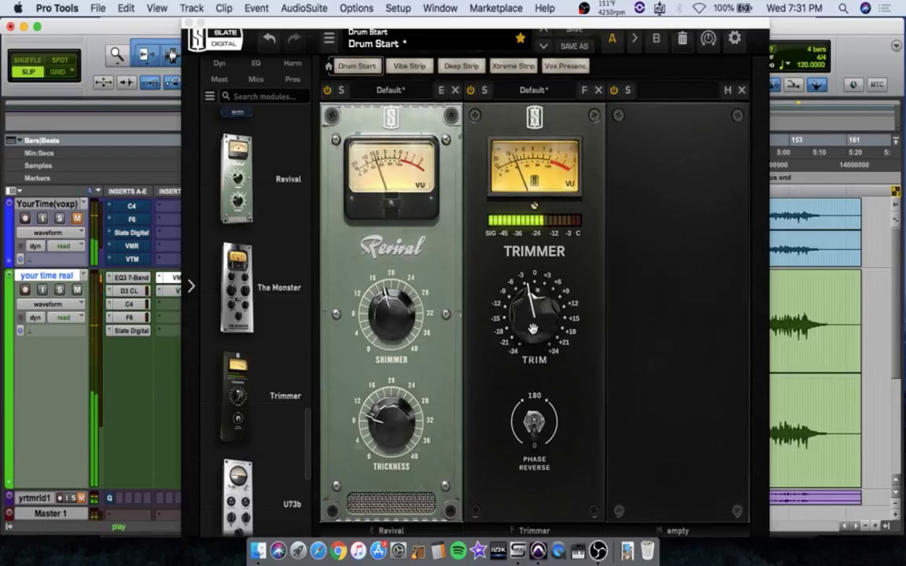
Remove the Trimmer module from the Virtual Mix Rack and close the rack's window.
click(598, 90)
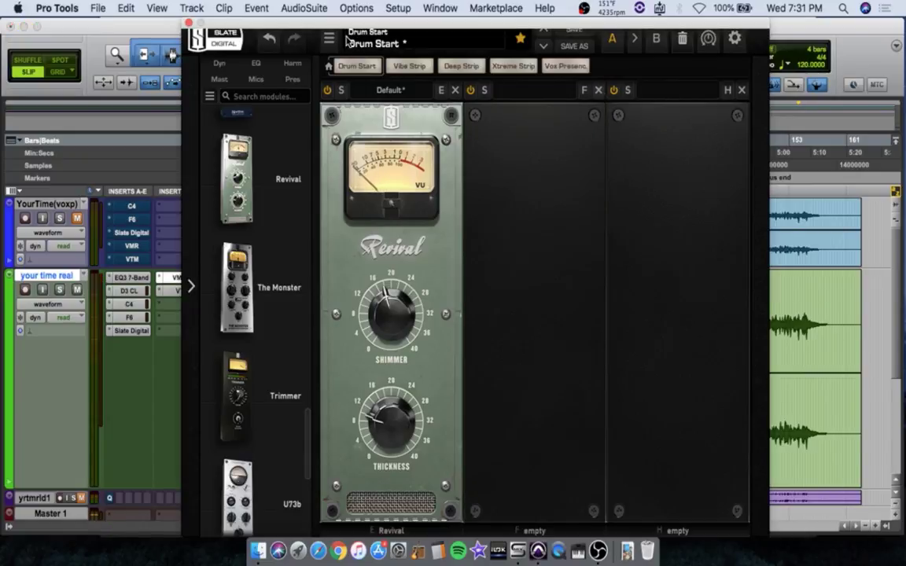
click(189, 23)
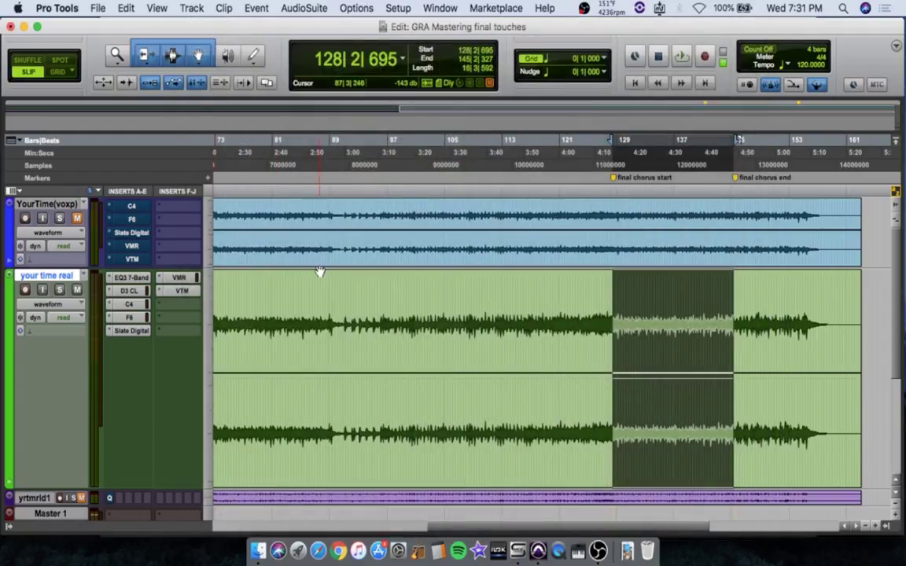
Open the VUMT meter on the Master 1 track and move its window clear of the insert slots.
scroll(136, 425, down, 5)
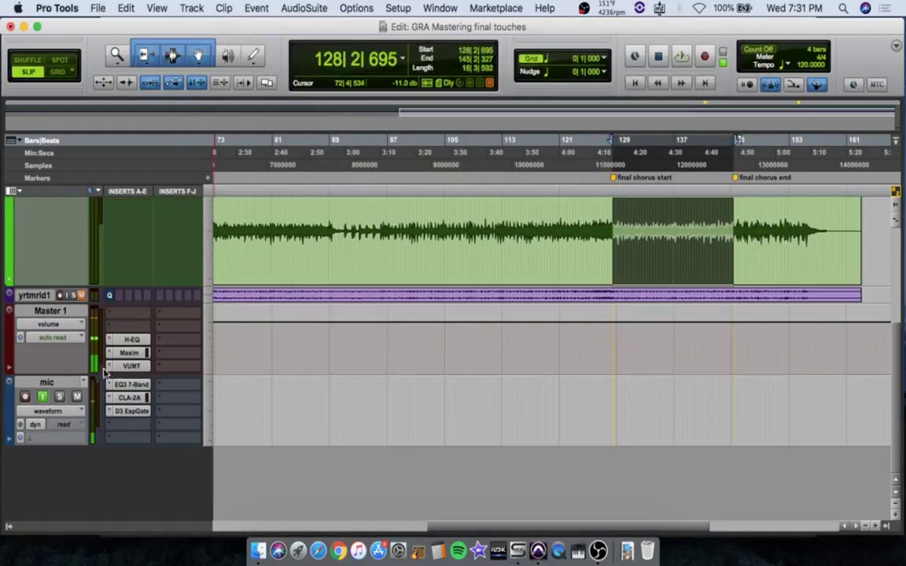
click(131, 367)
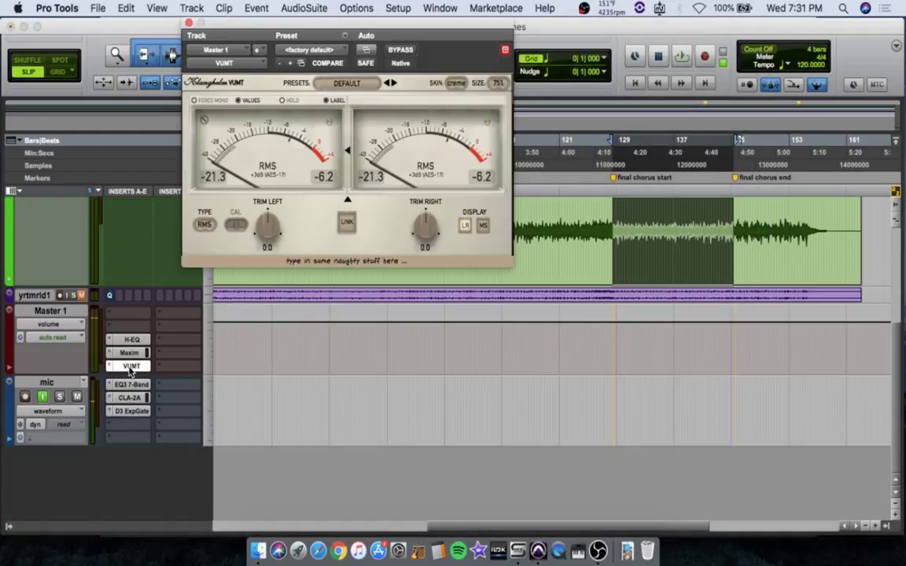
drag(397, 29, 715, 34)
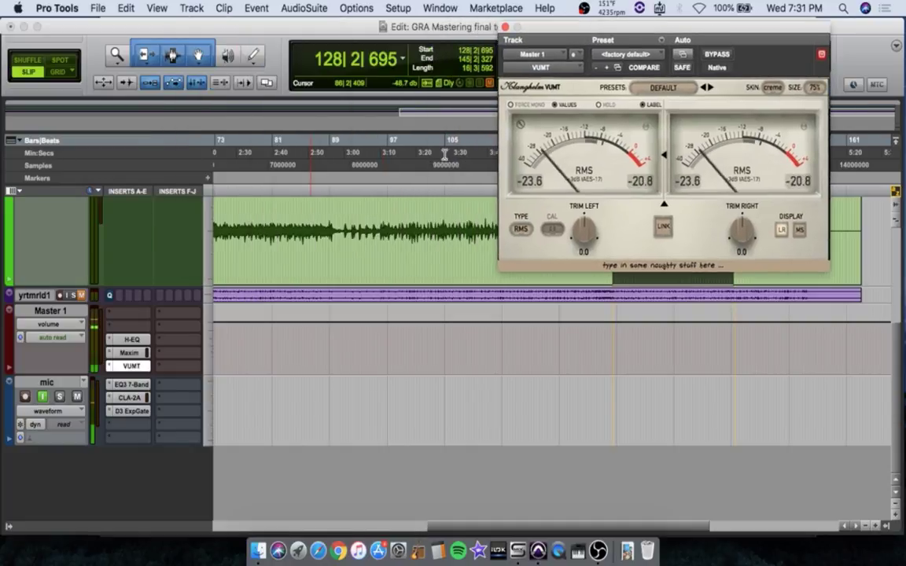
Review the Maxim limiter's threshold, ceiling and dither settings on the Master 1 track and close its window.
click(131, 355)
click(131, 356)
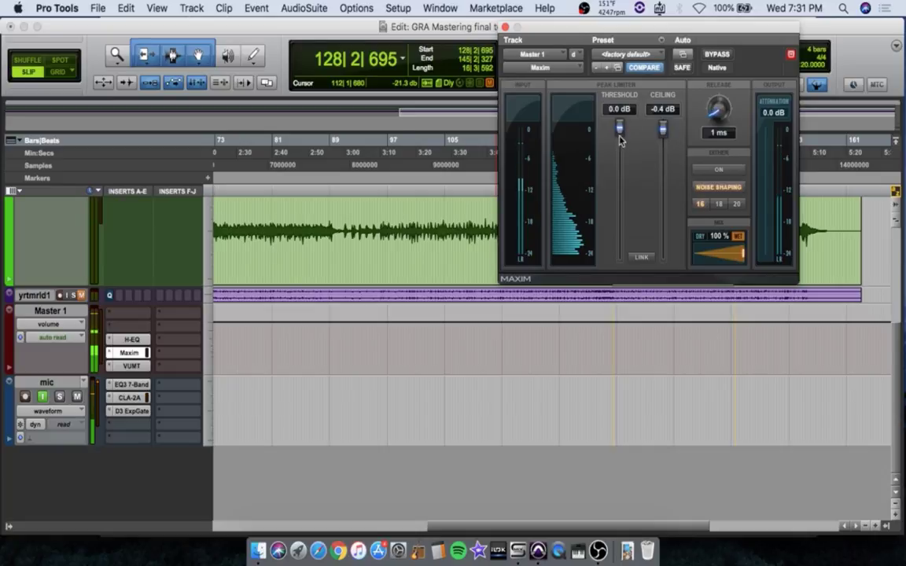
click(718, 171)
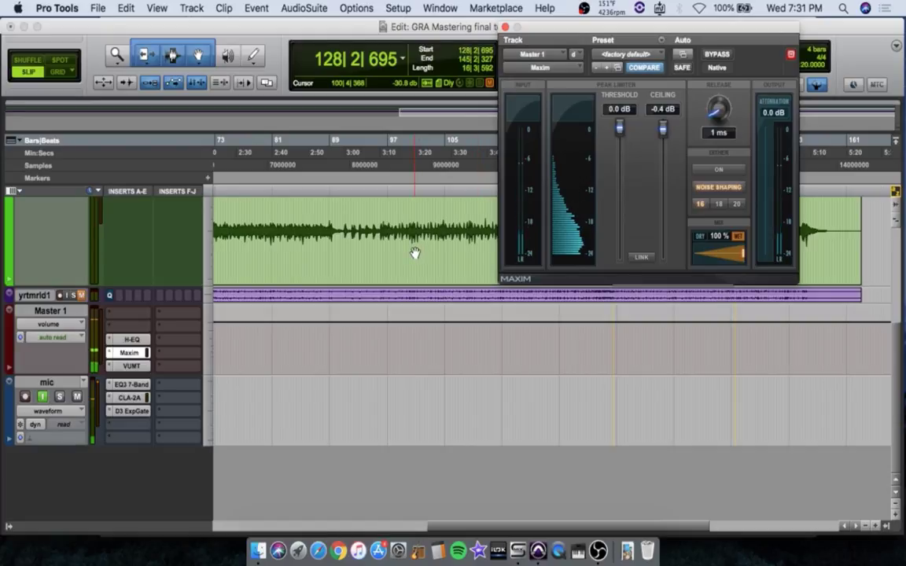
click(505, 27)
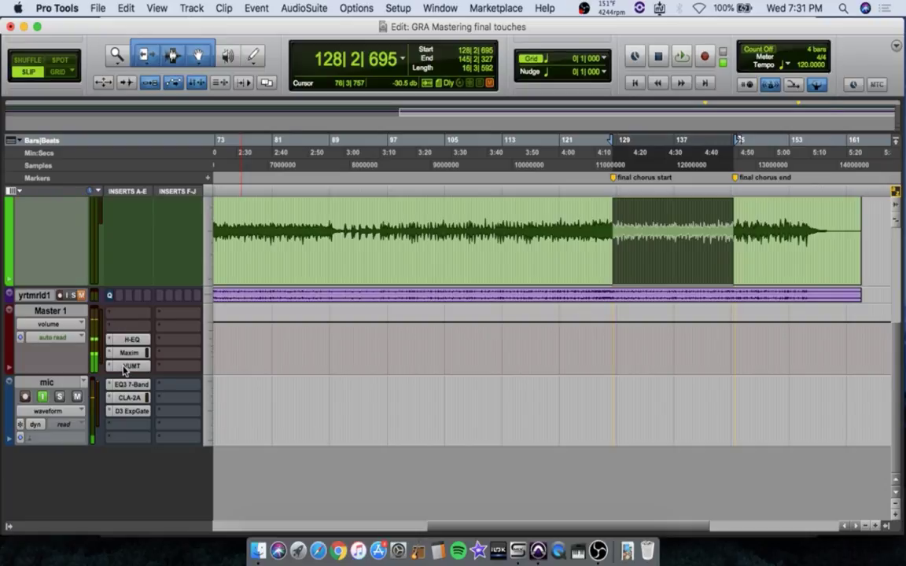
Keep the Master 1 VUMT meter open and arrange it beside the "your time real" Slate Digital FG-X window.
click(126, 367)
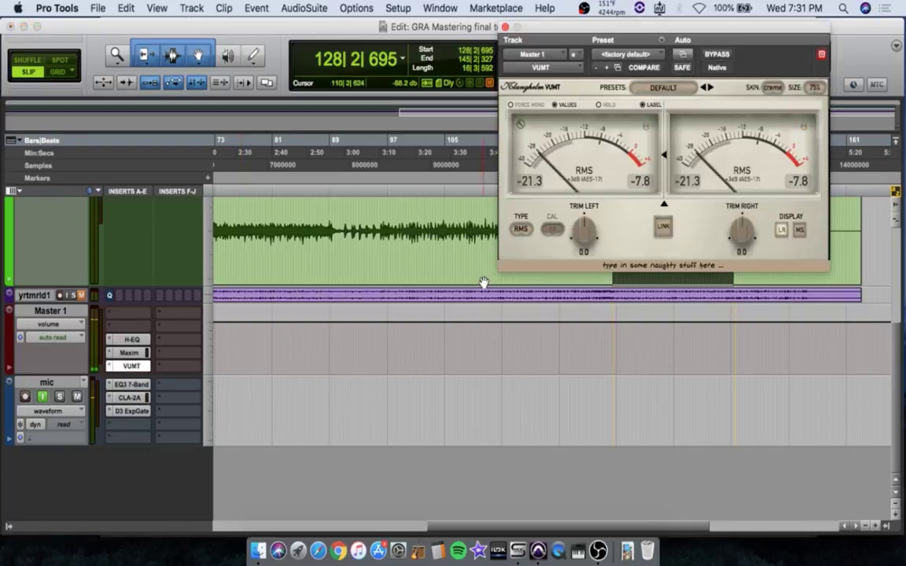
click(821, 55)
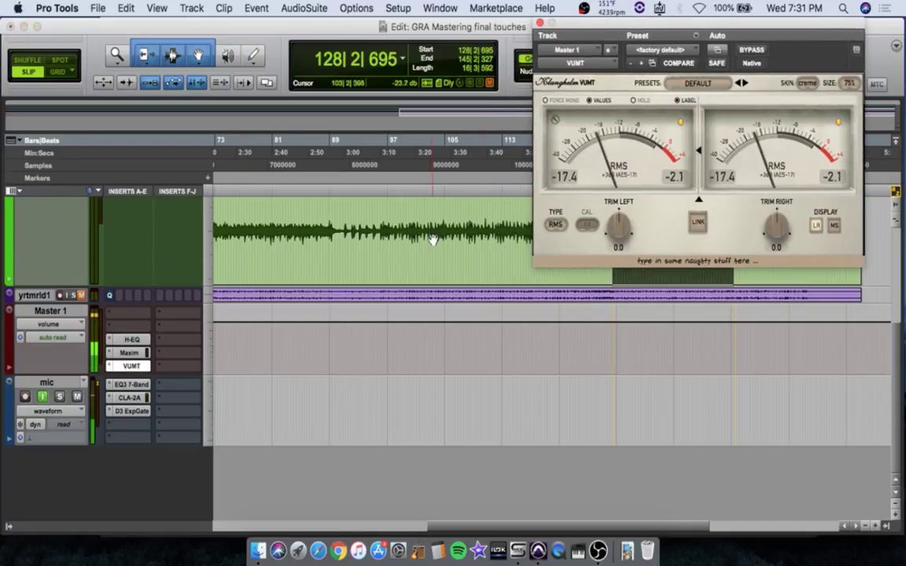
scroll(432, 240, up, 5)
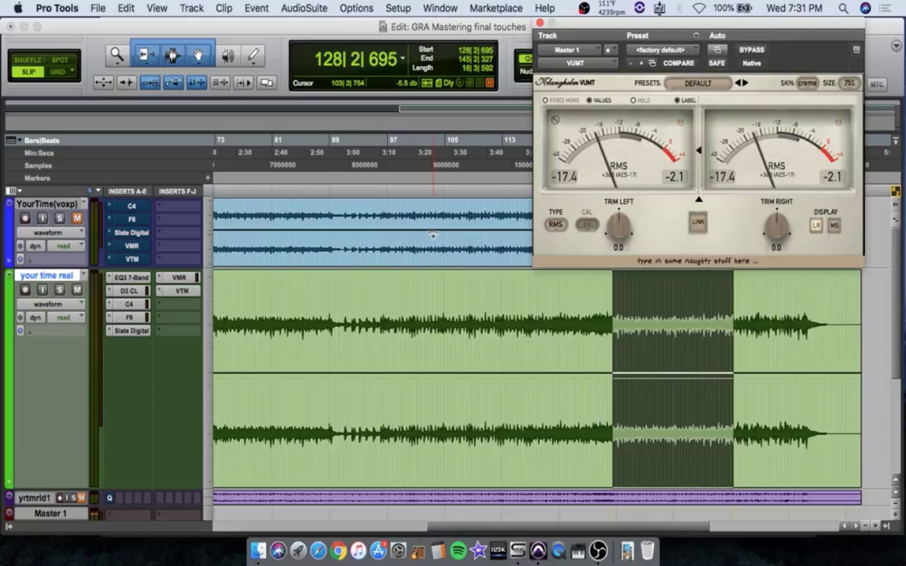
click(131, 332)
drag(696, 25, 457, 23)
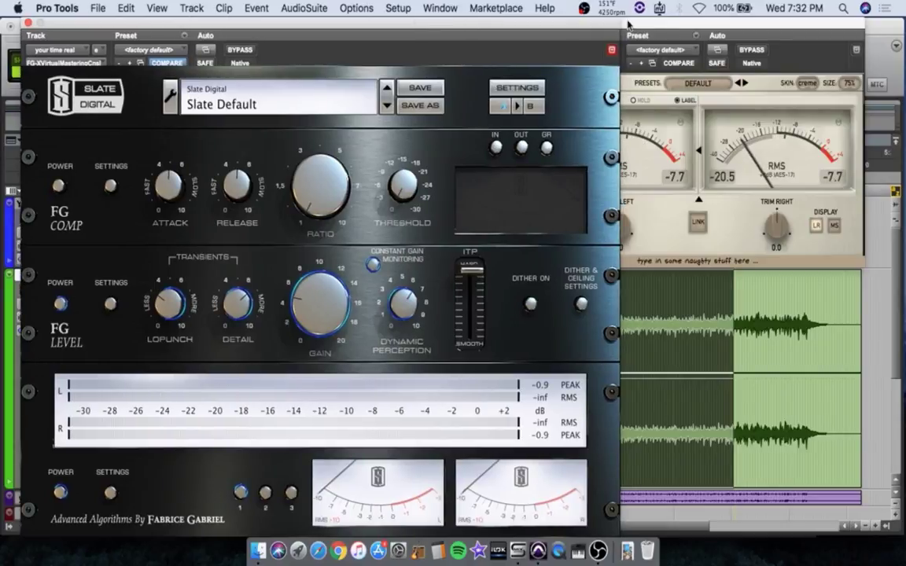
drag(656, 22, 720, 26)
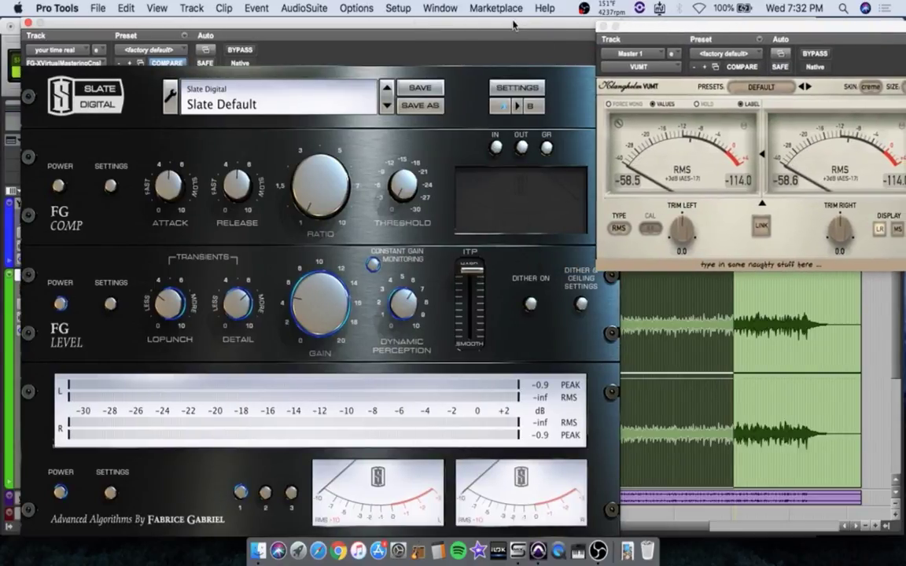
Turn off Constant Gain Monitoring in FG Level and raise the Gain to about 4 while playing the final chorus.
click(550, 174)
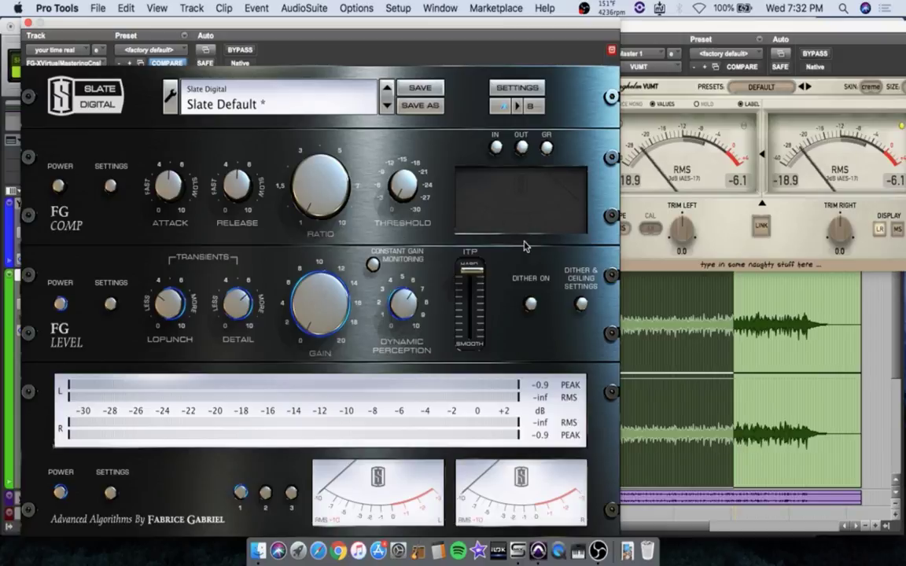
key(space)
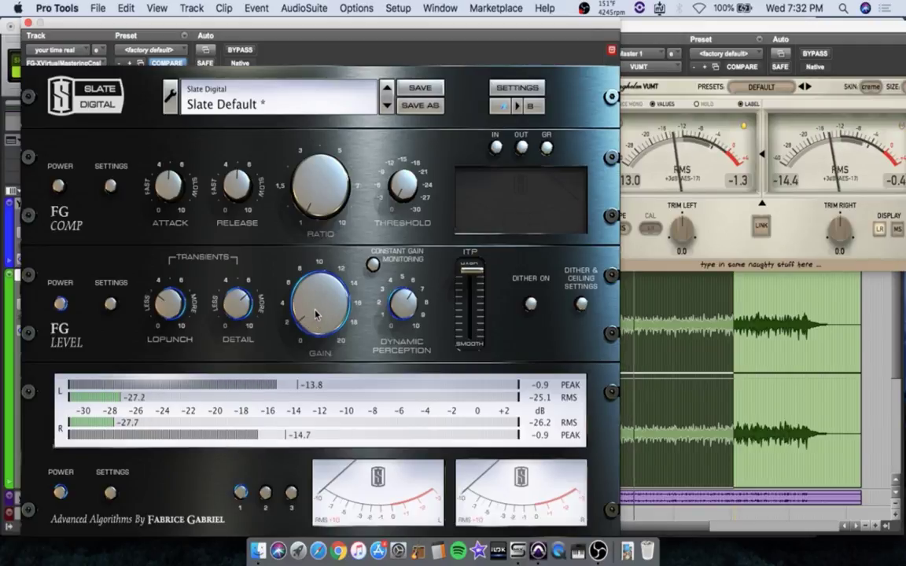
drag(315, 316, 317, 288)
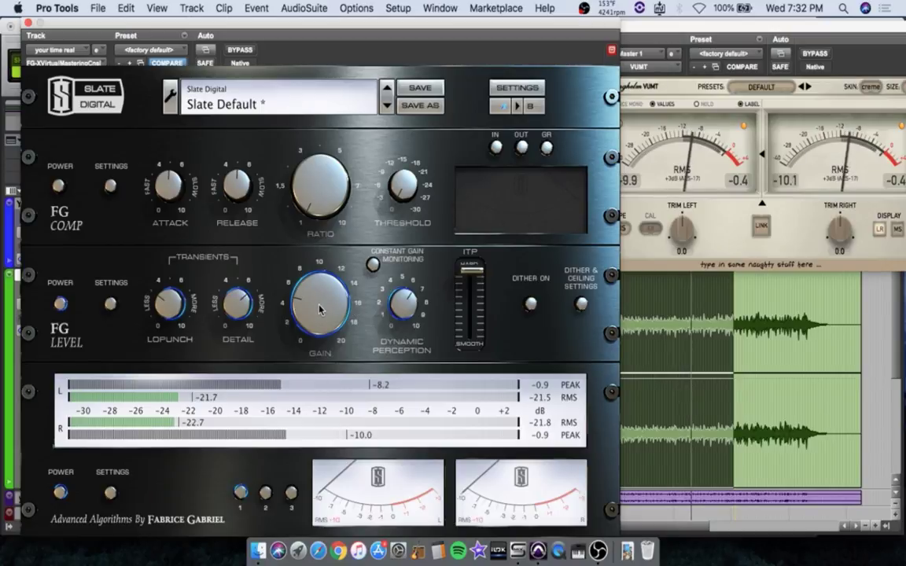
drag(323, 309, 364, 303)
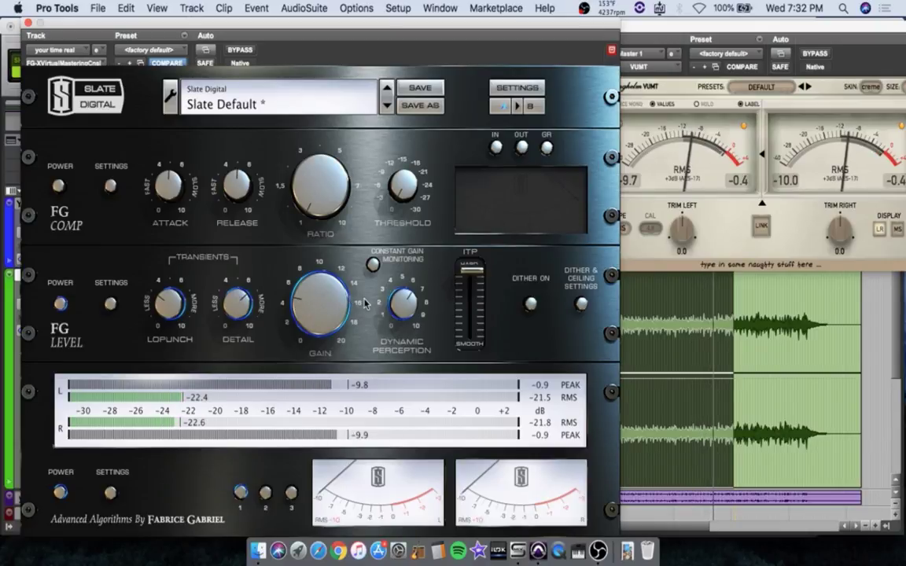
Play the track from bar 144 through its ending, closing the Slate Digital and VUMT windows before stopping playback.
click(727, 306)
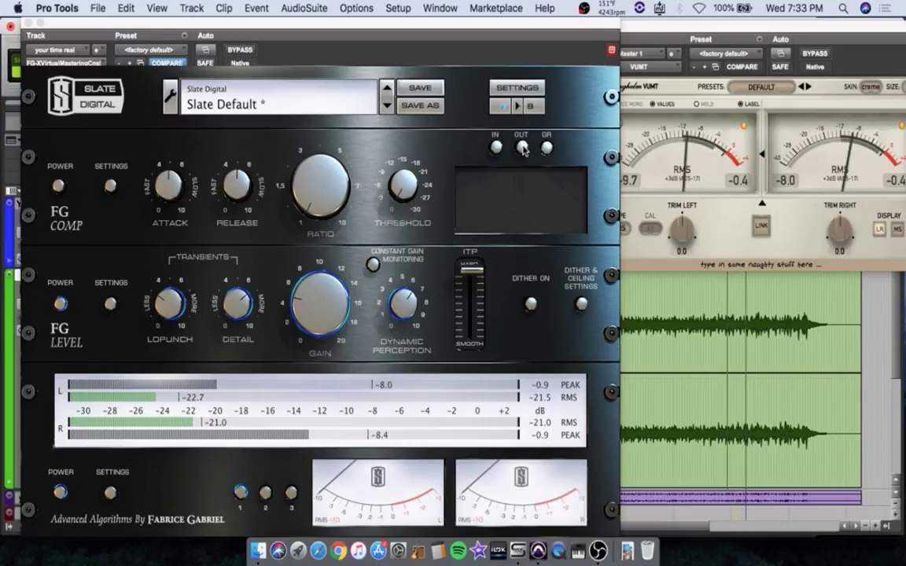
click(27, 24)
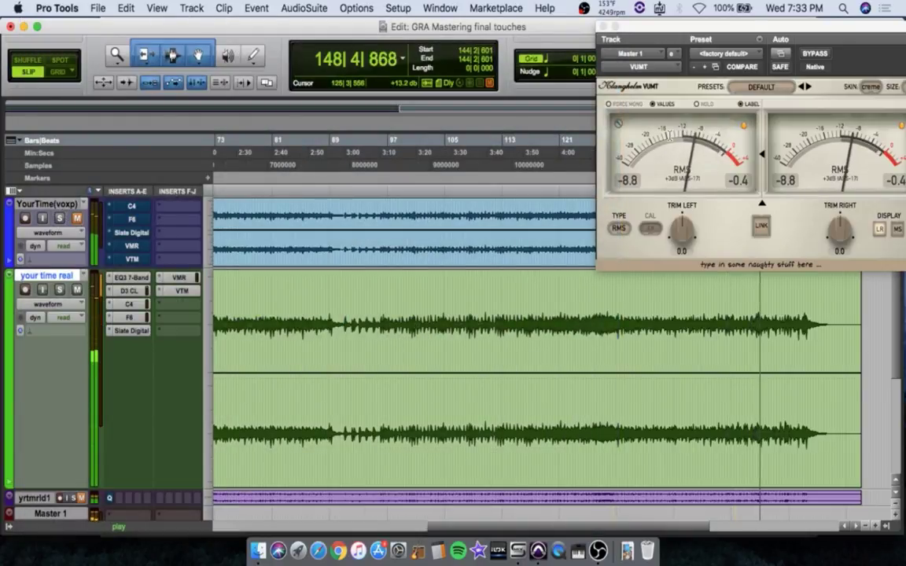
click(603, 27)
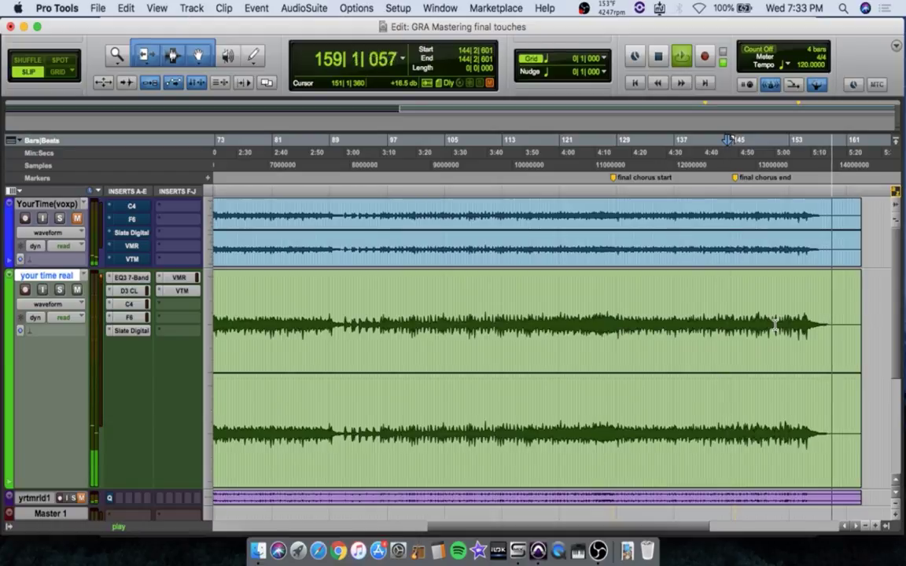
key(space)
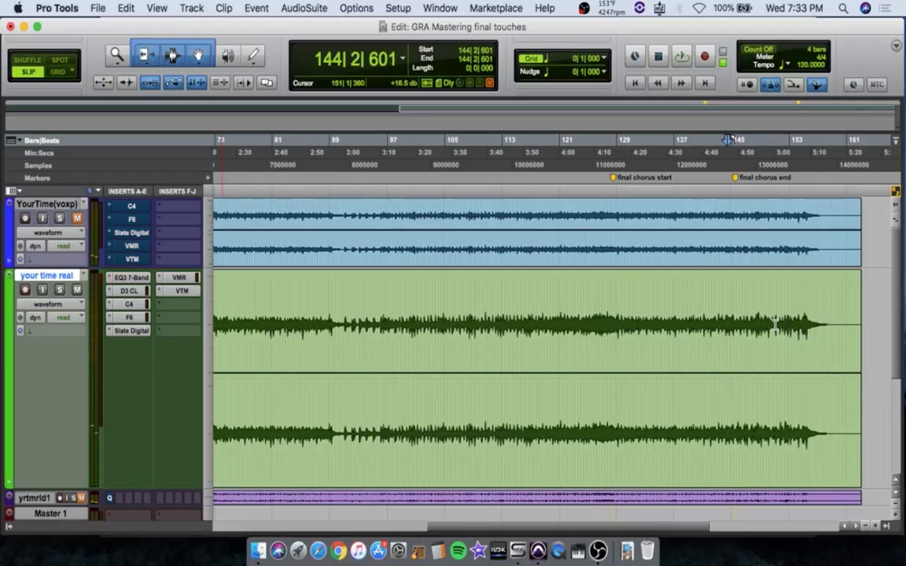